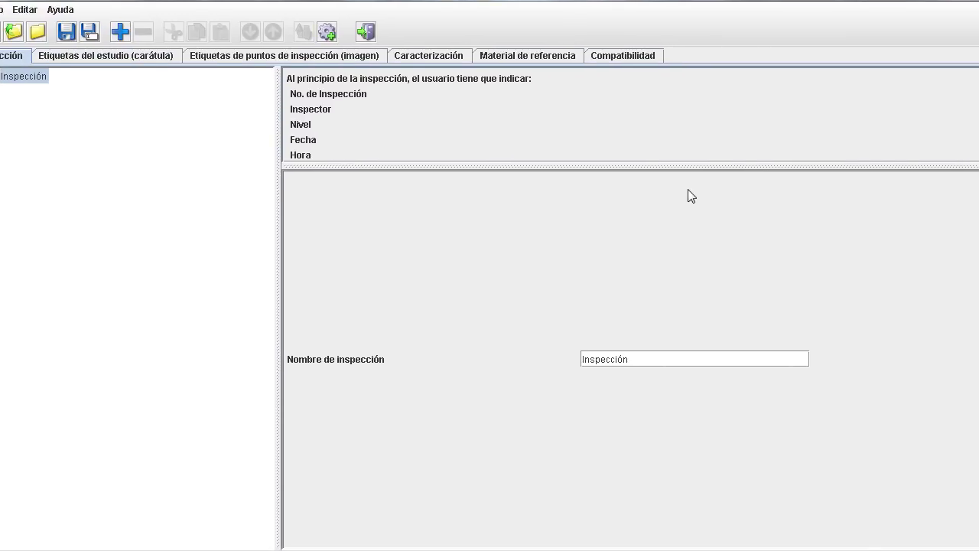
Rename the inspection as Motor-CI
{"action": "left_click", "coordinate": [668, 361]}
{"action": "key", "text": "BackSpace"}
{"action": "key", "text": "BackSpace"}
{"action": "key", "text": "BackSpace"}
{"action": "key", "text": "BackSpace"}
{"action": "key", "text": "BackSpace"}
{"action": "key", "text": "BackSpace"}
{"action": "key", "text": "BackSpace"}
{"action": "key", "text": "BackSpace"}
{"action": "key", "text": "BackSpace"}
{"action": "key", "text": "BackSpace"}
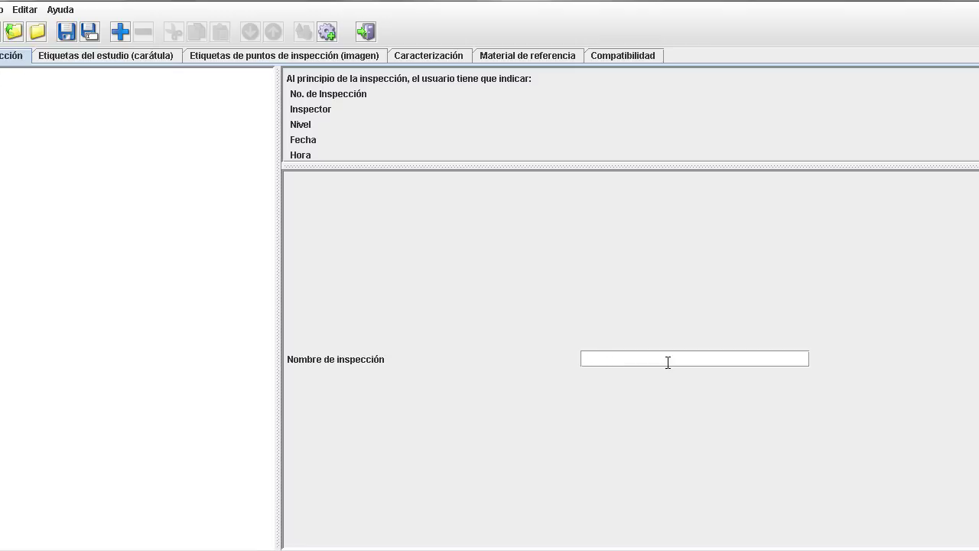
{"action": "type", "text": "Motor-CI"}
{"action": "left_click", "coordinate": [89, 182]}
Add an inspection point named "Sistema de enfriamiento" under the Motor-CI inspection
{"action": "left_click", "coordinate": [120, 32]}
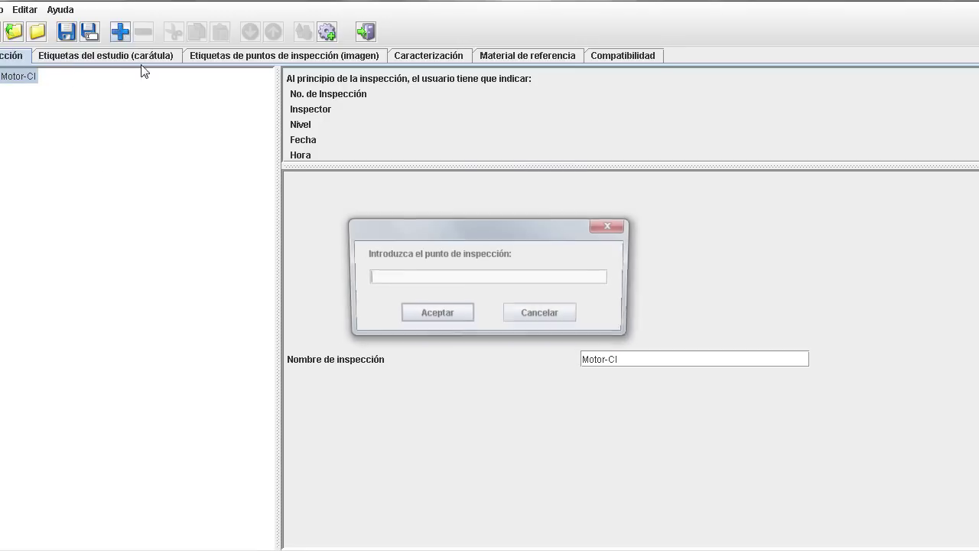
{"action": "type", "text": "S"}
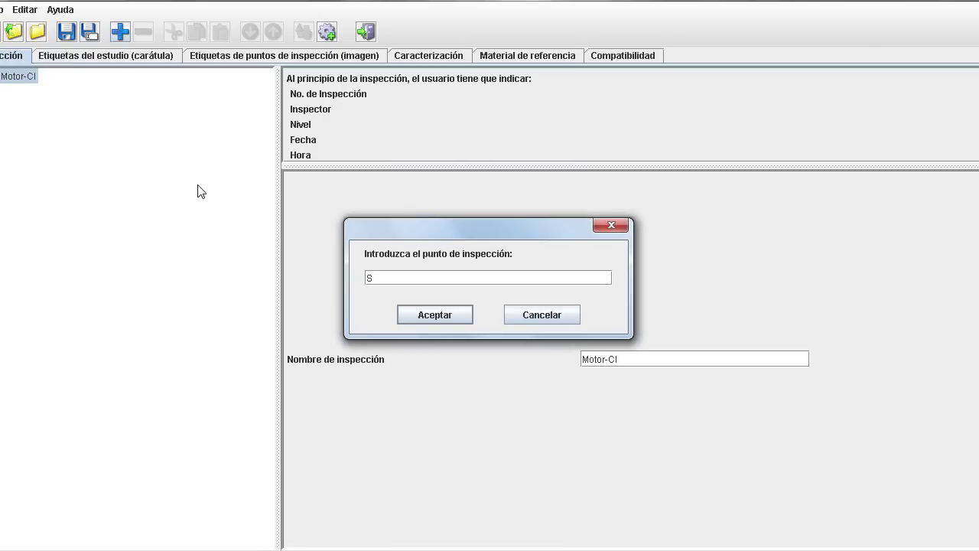
{"action": "type", "text": "istema de enfriamiento"}
{"action": "left_click", "coordinate": [435, 315]}
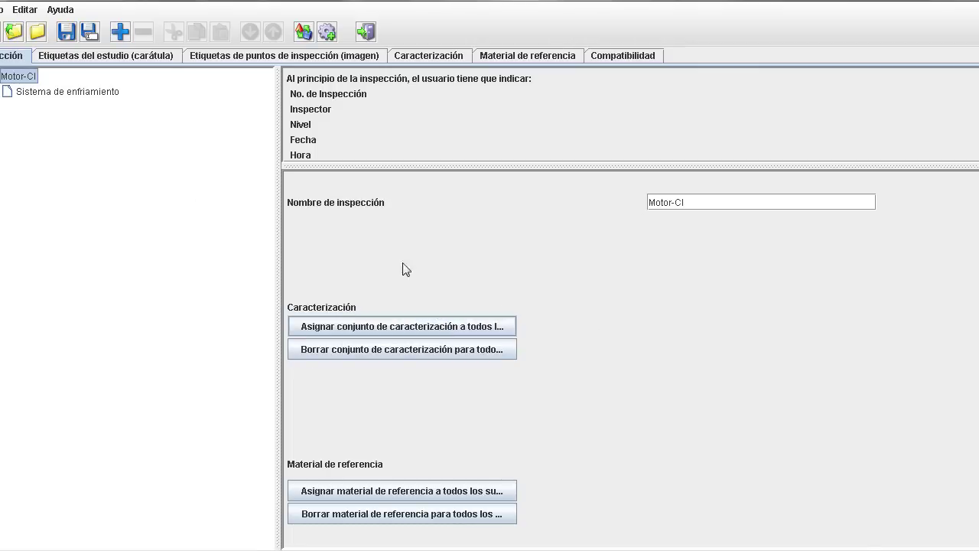
Add 16 numbered inspection points under Sistema de enfriamiento using the pattern Texto1[+n], with the text "Ducto" and numbering from 1
{"action": "left_click", "coordinate": [63, 92]}
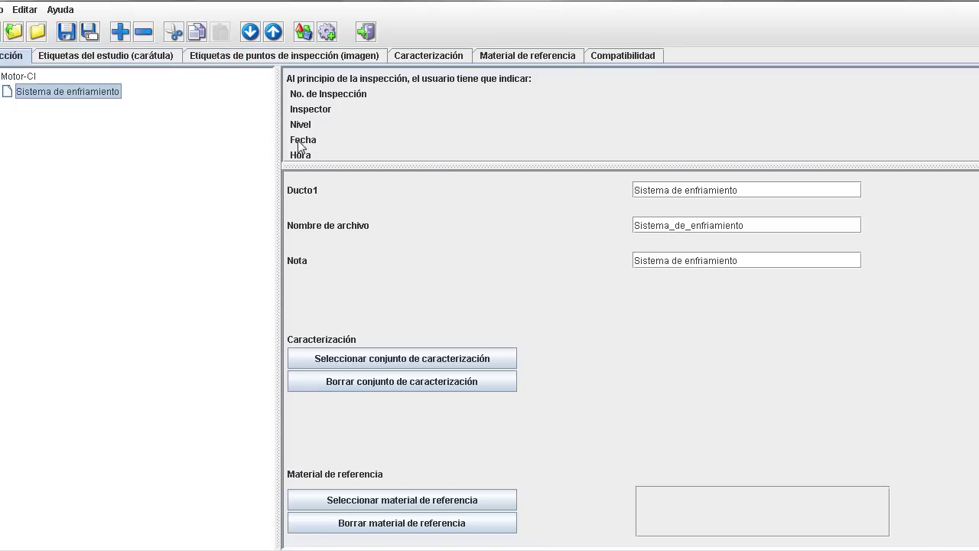
{"action": "left_click", "coordinate": [327, 32]}
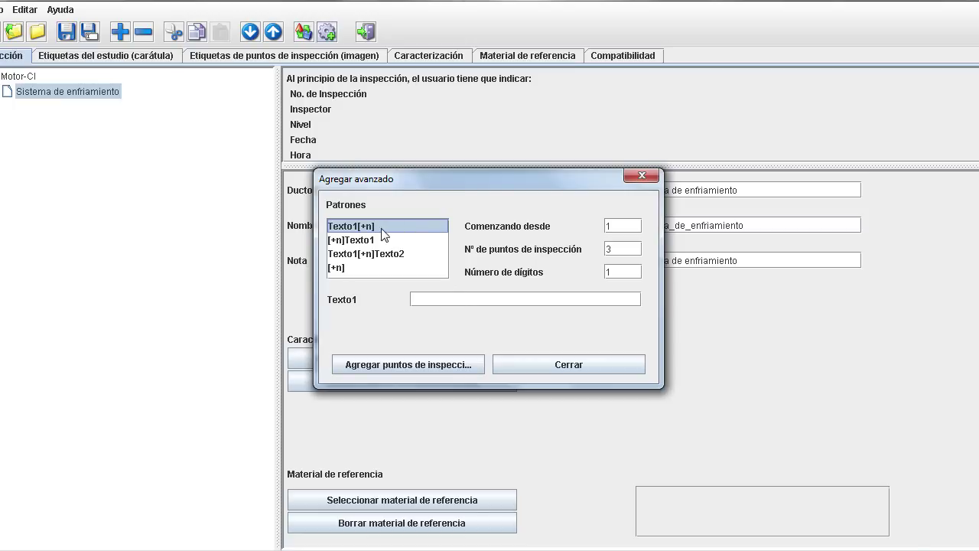
{"action": "left_click", "coordinate": [455, 298]}
{"action": "type", "text": "Ducto"}
{"action": "left_click", "coordinate": [635, 223]}
{"action": "left_click", "coordinate": [629, 250]}
{"action": "key", "text": "BackSpace"}
{"action": "type", "text": "16"}
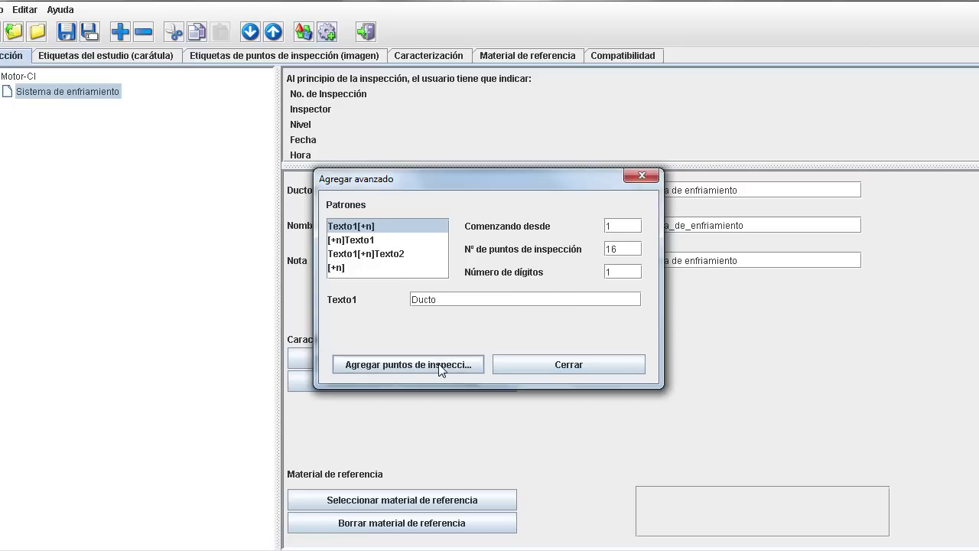
{"action": "left_click", "coordinate": [408, 365]}
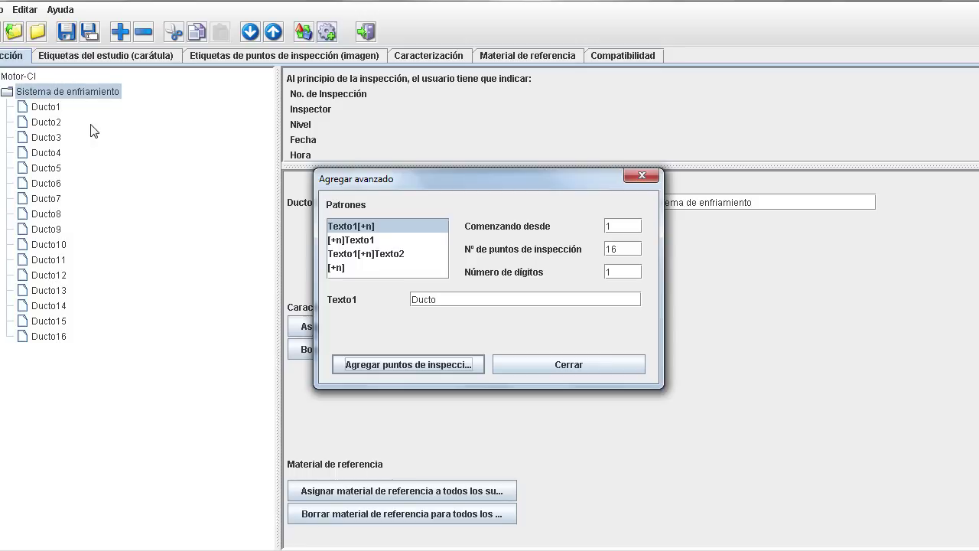
{"action": "left_click", "coordinate": [602, 367]}
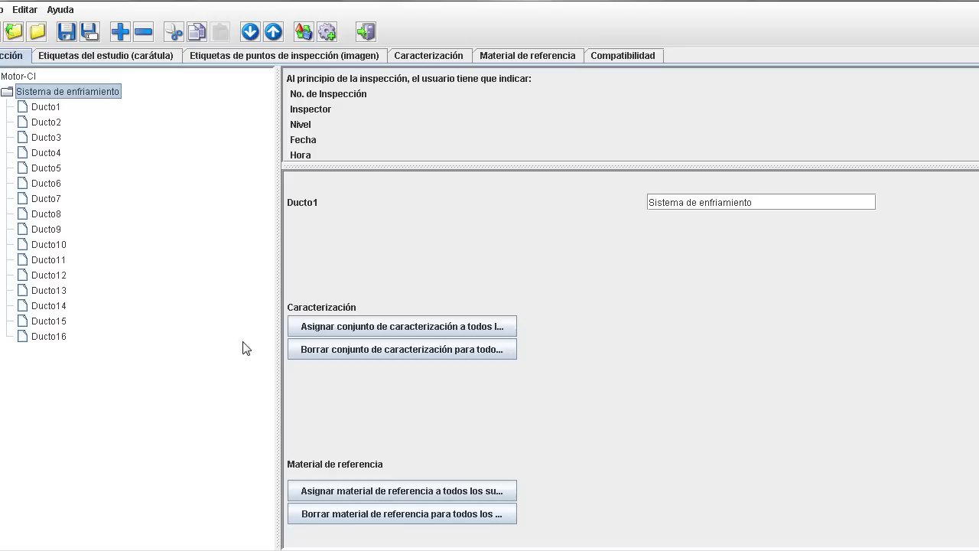
Create a characterization set named "Discontinuidades" and allow users to select "Otro" and create a characterization in VideoProbe
{"action": "left_click", "coordinate": [414, 61]}
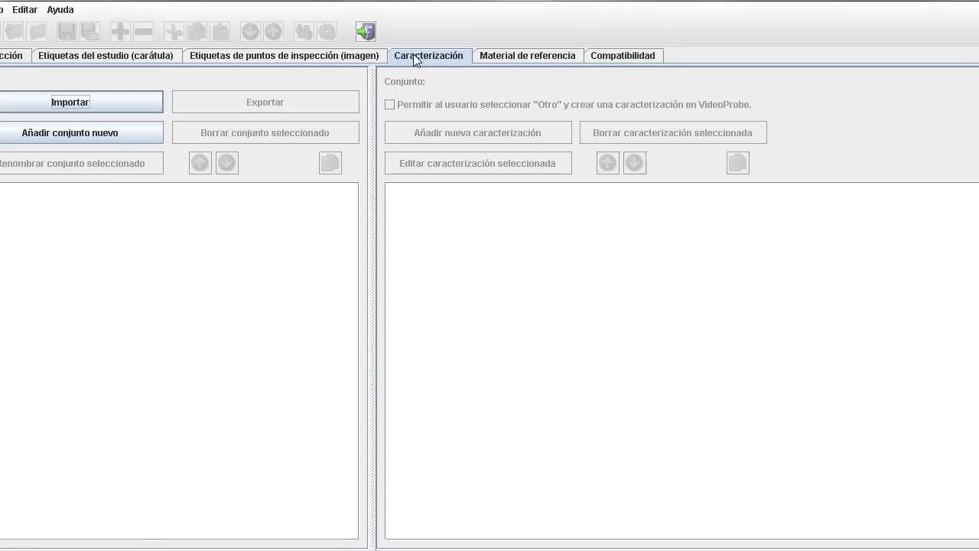
{"action": "left_click", "coordinate": [86, 134]}
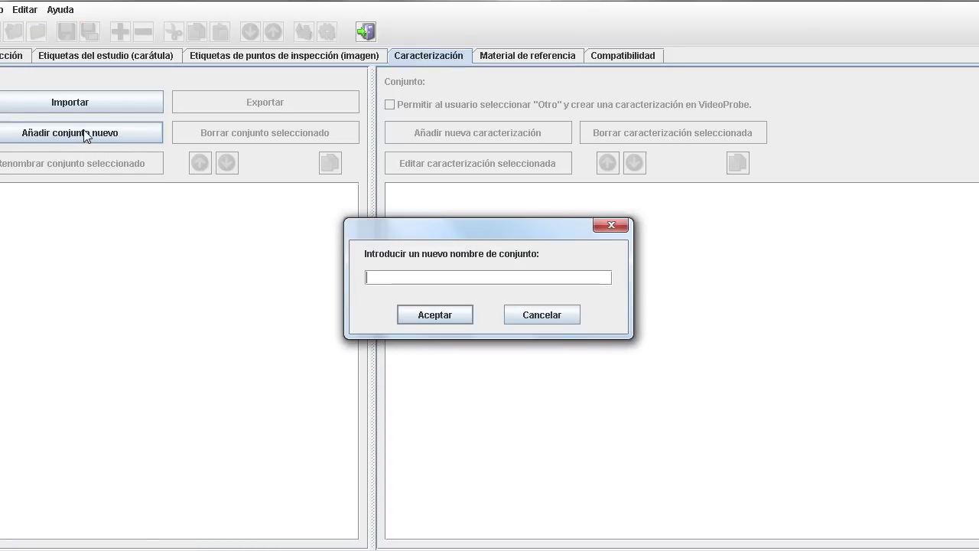
{"action": "type", "text": "Discontinuidades"}
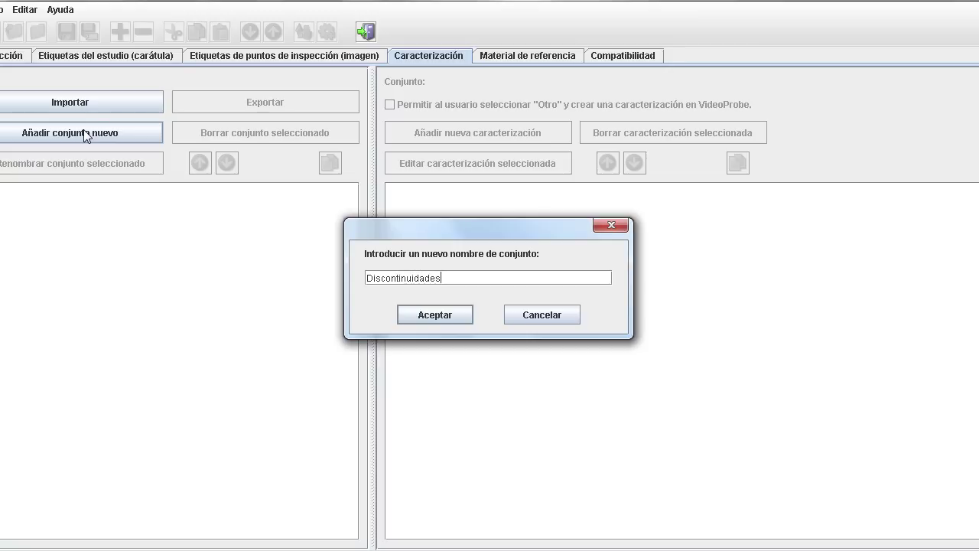
{"action": "left_click", "coordinate": [456, 314]}
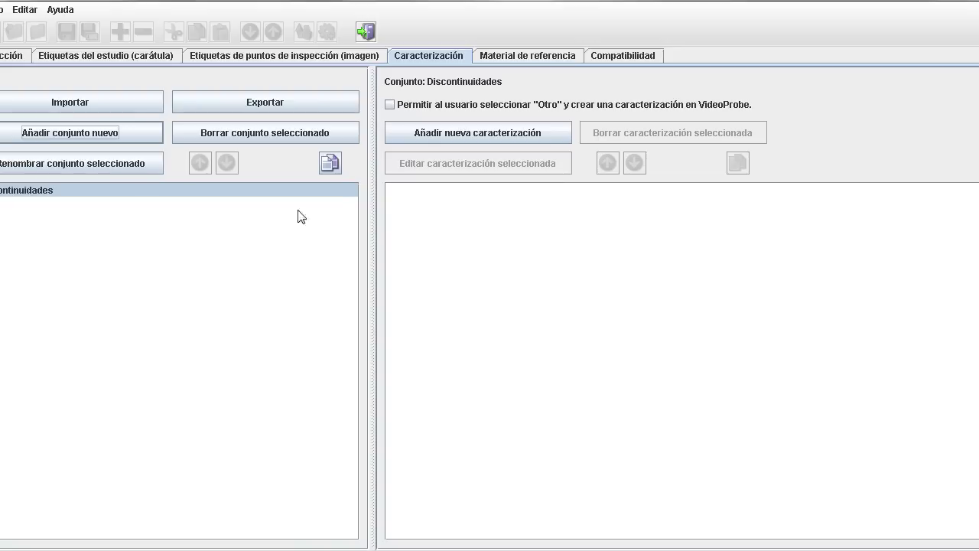
{"action": "left_click", "coordinate": [390, 106]}
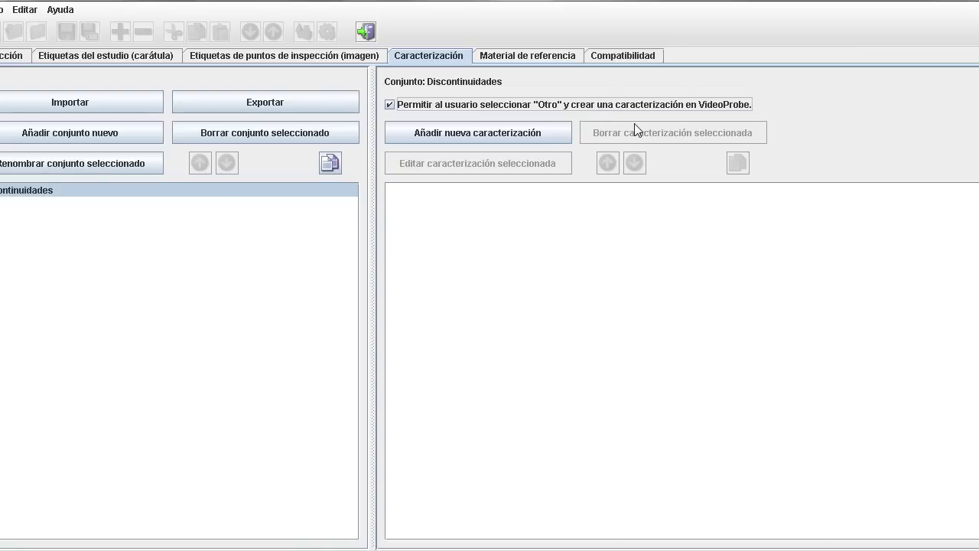
Add the characterizations "Bloqueo Parcial aceptado" and "Bloqueo parcial rechazado" to the Discontinuidades set
{"action": "left_click", "coordinate": [469, 134]}
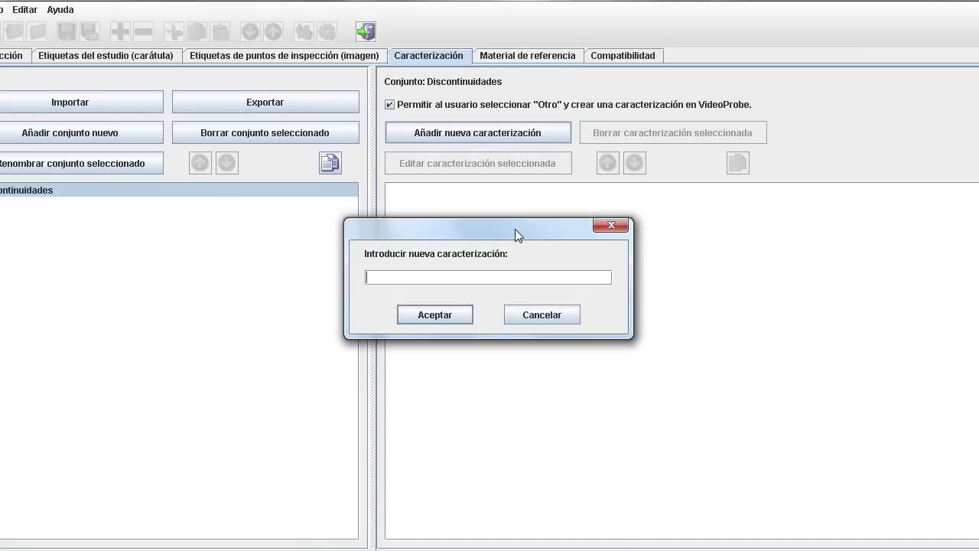
{"action": "type", "text": "Bloqueo Parcial aceptado"}
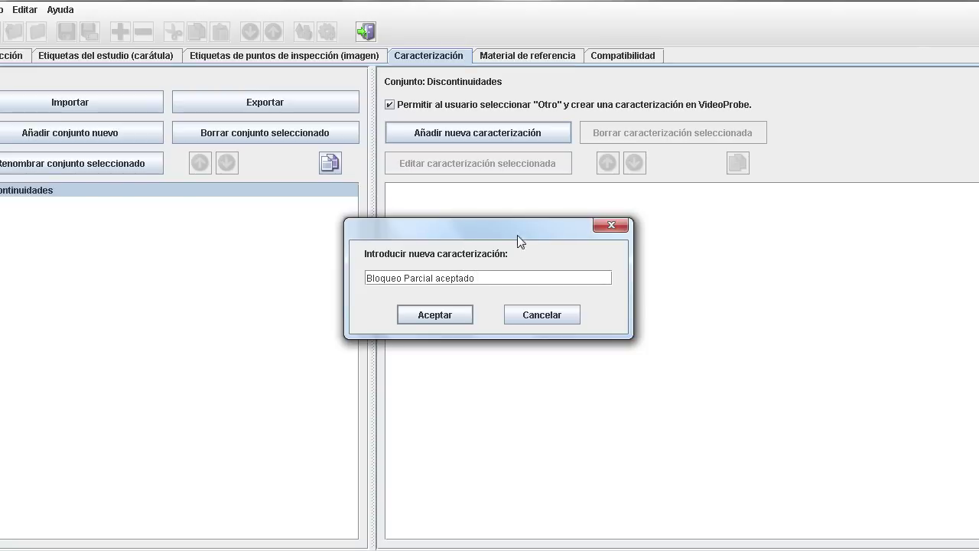
{"action": "left_click", "coordinate": [425, 316]}
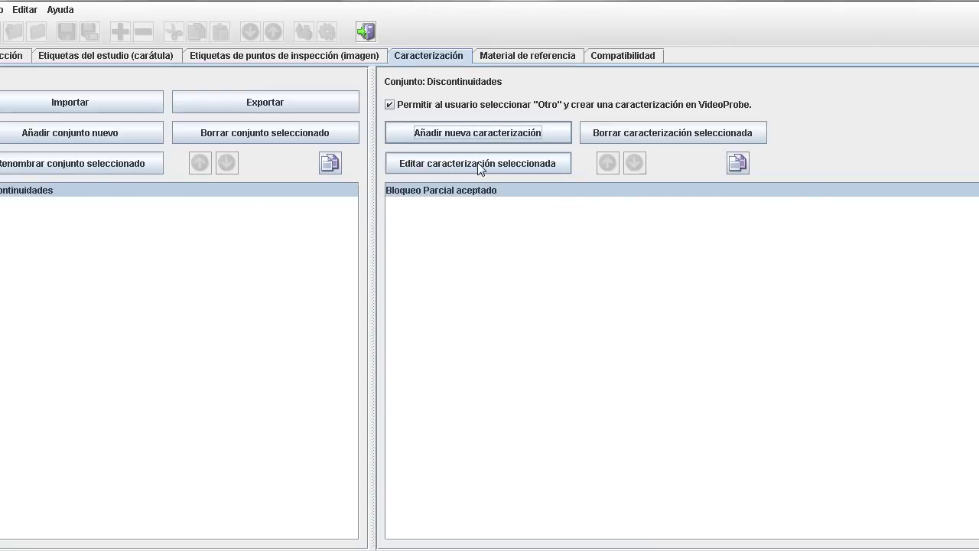
{"action": "left_click", "coordinate": [479, 137]}
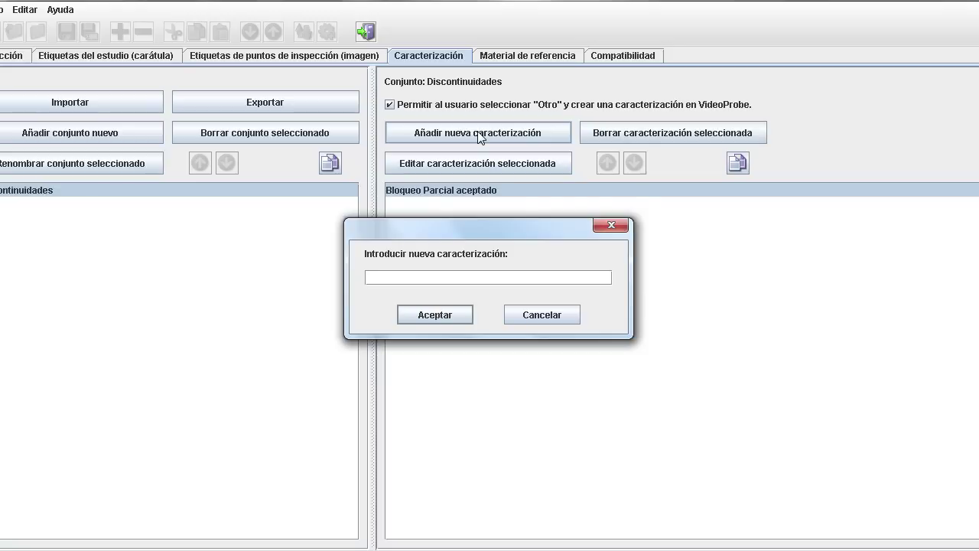
{"action": "type", "text": "Bloqueo parcial rechazado"}
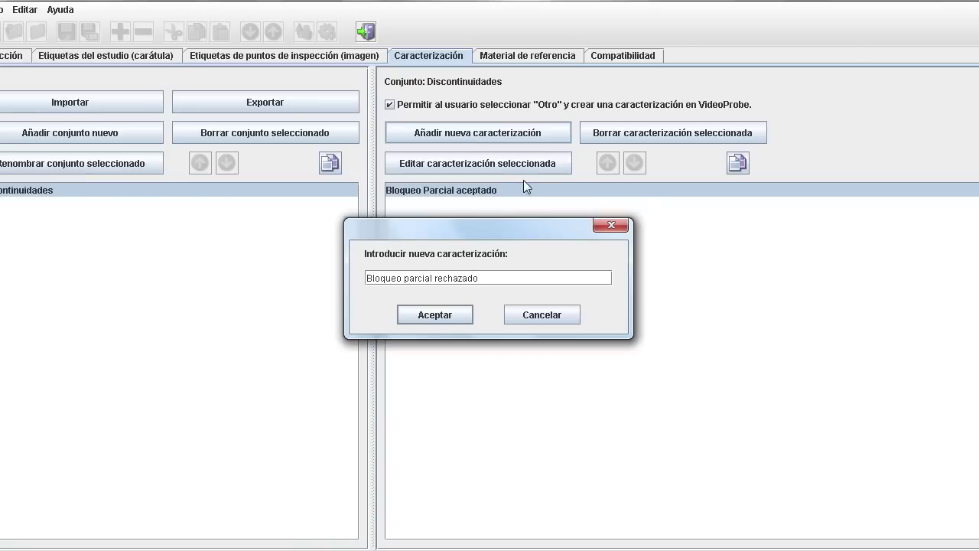
{"action": "left_click", "coordinate": [441, 314]}
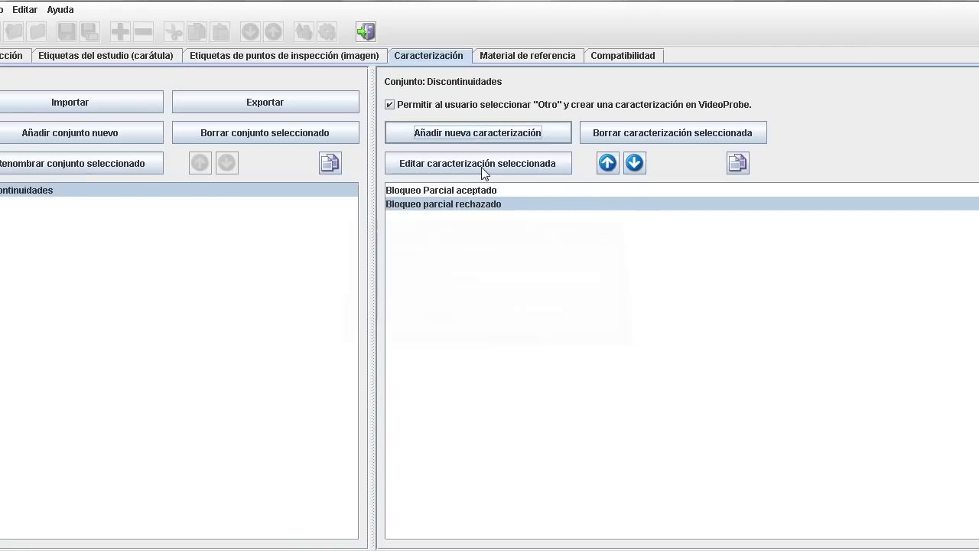
Add a third characterization, "Bloqueo 100%", to the Discontinuidades set
{"action": "left_click", "coordinate": [461, 134]}
{"action": "type", "text": "Bloq"}
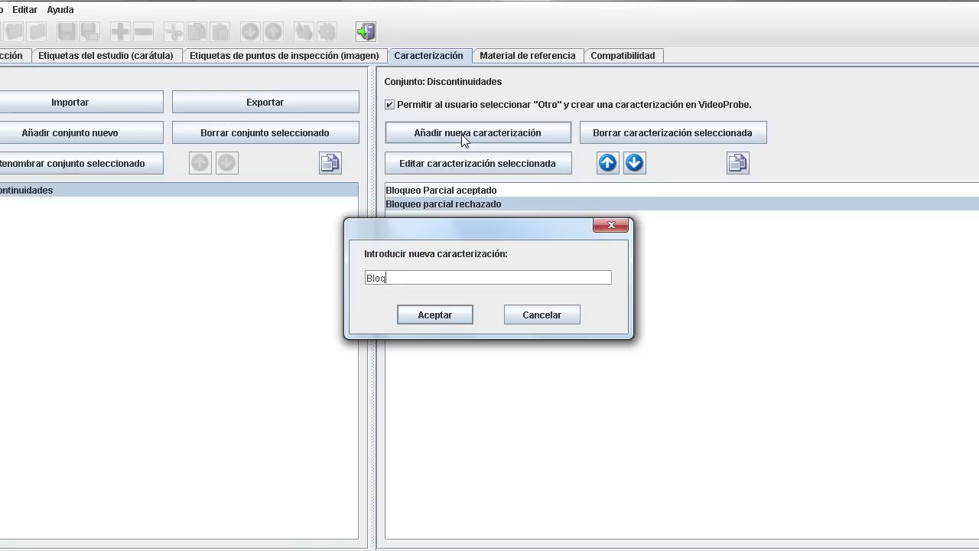
{"action": "type", "text": "ueo 1005"}
{"action": "key", "text": "BackSpace"}
{"action": "type", "text": "%"}
{"action": "left_click", "coordinate": [458, 313]}
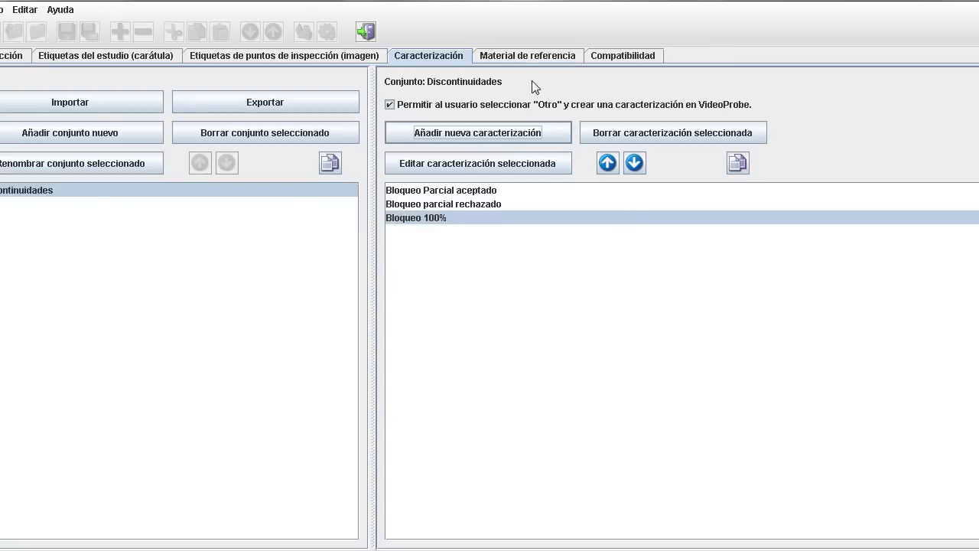
Add mdi_operating_manual_espanol.pdf from the Documents folder as reference material
{"action": "left_click", "coordinate": [527, 55]}
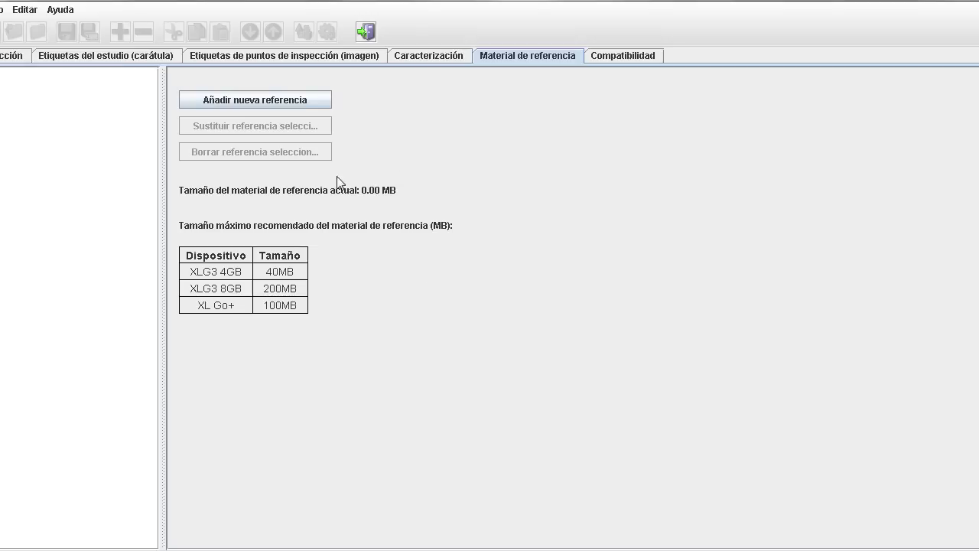
{"action": "left_click", "coordinate": [258, 103]}
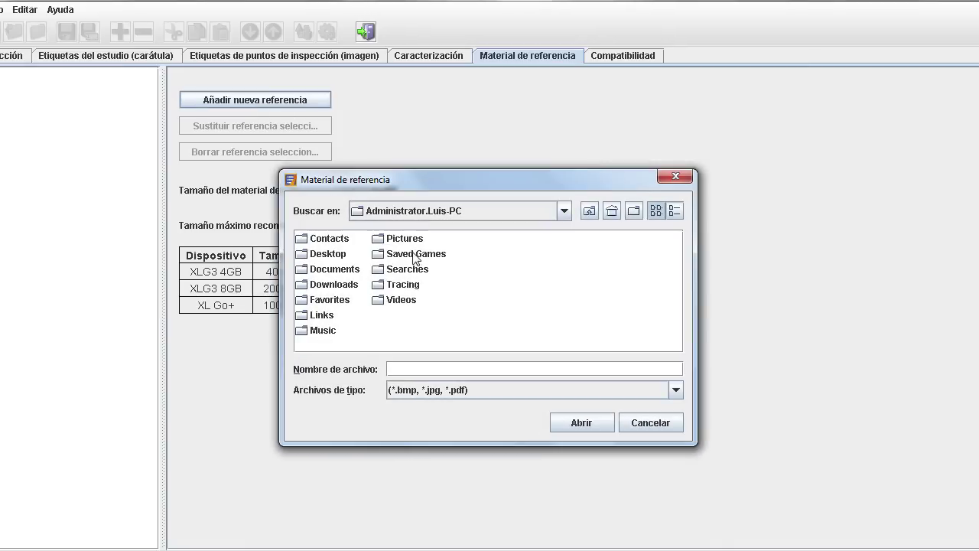
{"action": "double_click", "coordinate": [336, 274]}
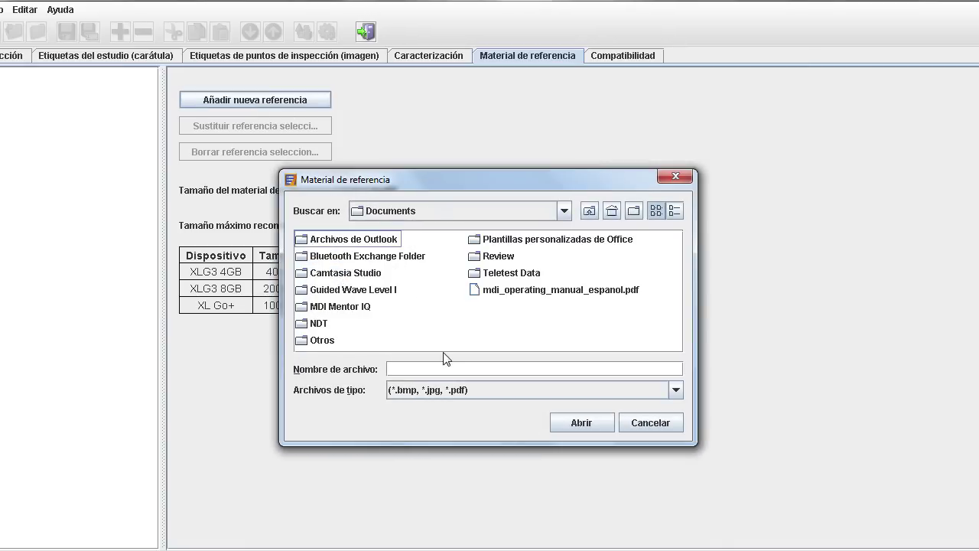
{"action": "left_click", "coordinate": [542, 290]}
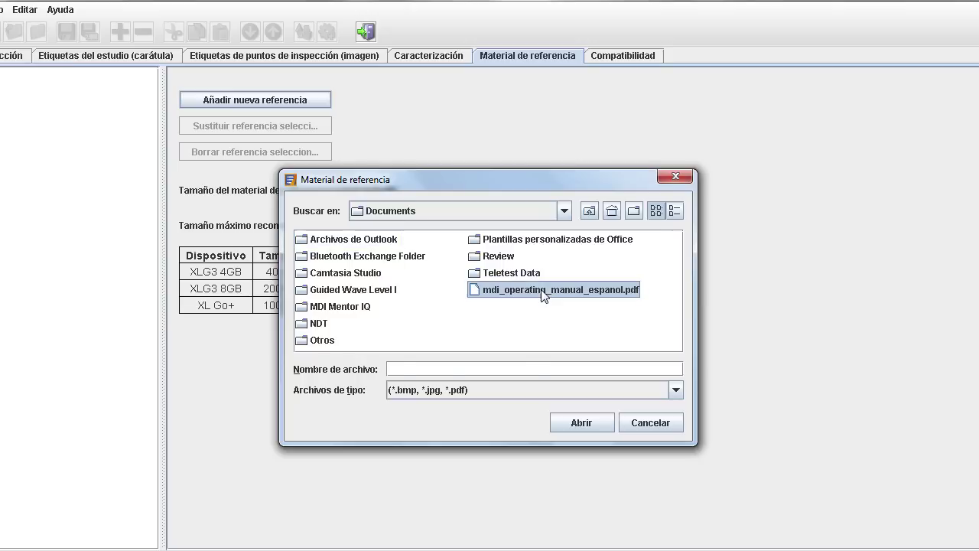
{"action": "left_click", "coordinate": [586, 423]}
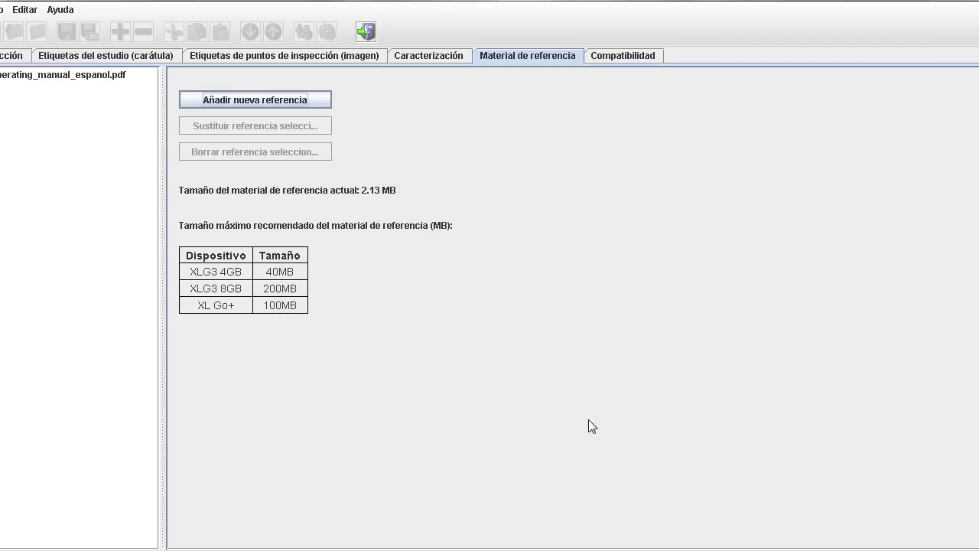
Add the image Motor 1.jpg from the Pictures folder as reference material
{"action": "left_click", "coordinate": [258, 99]}
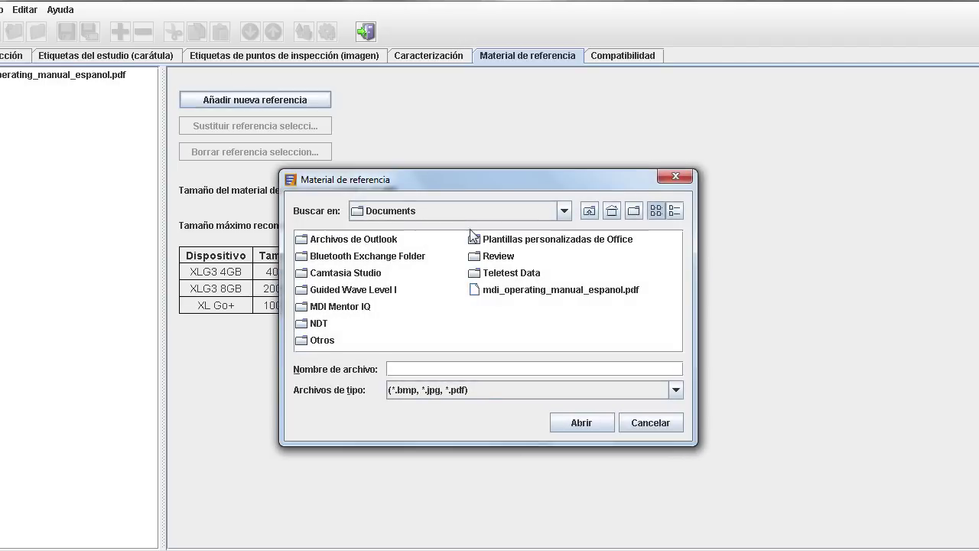
{"action": "left_click", "coordinate": [587, 210]}
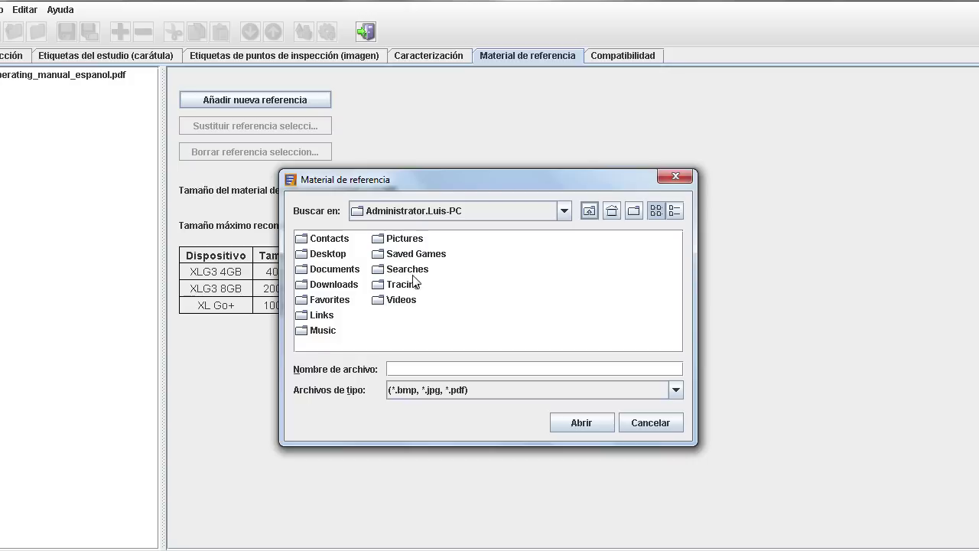
{"action": "double_click", "coordinate": [400, 241]}
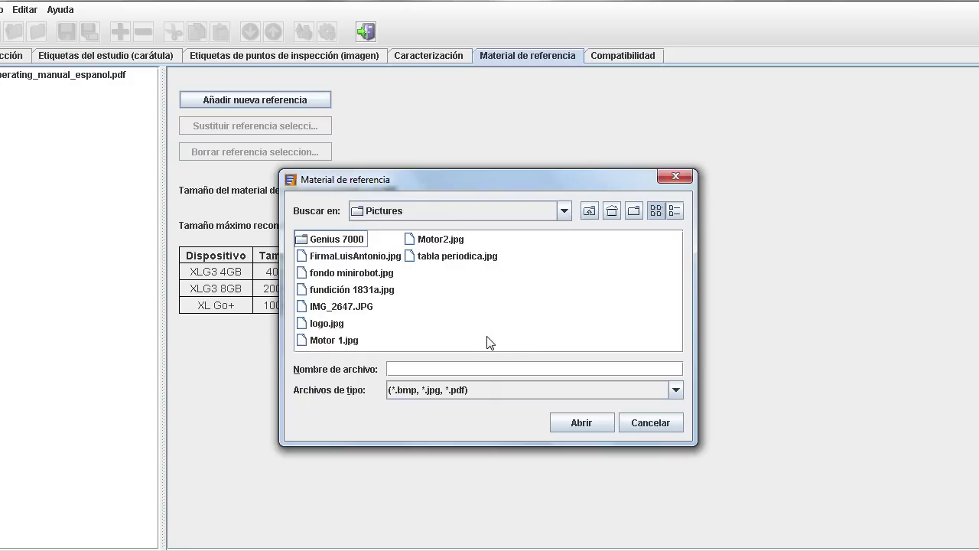
{"action": "left_click", "coordinate": [356, 343]}
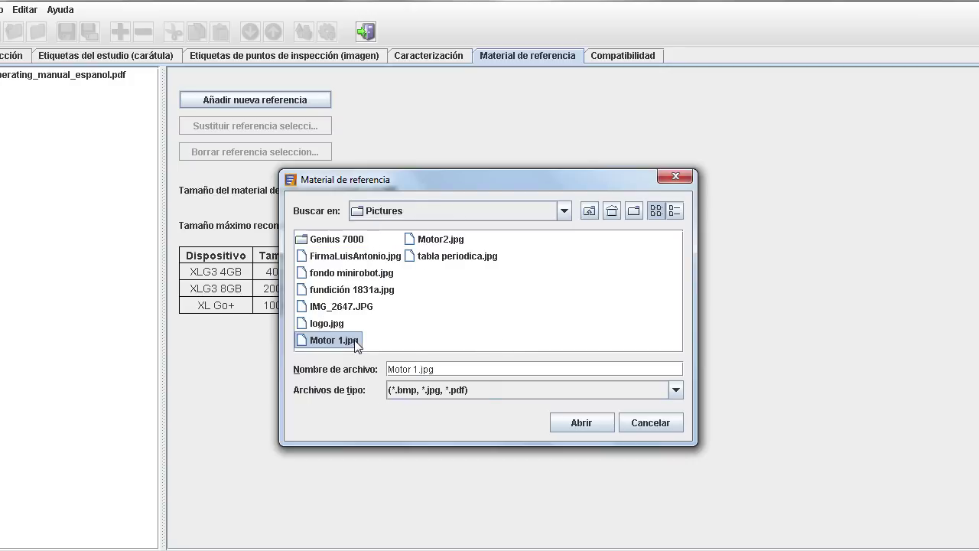
{"action": "left_click", "coordinate": [571, 425]}
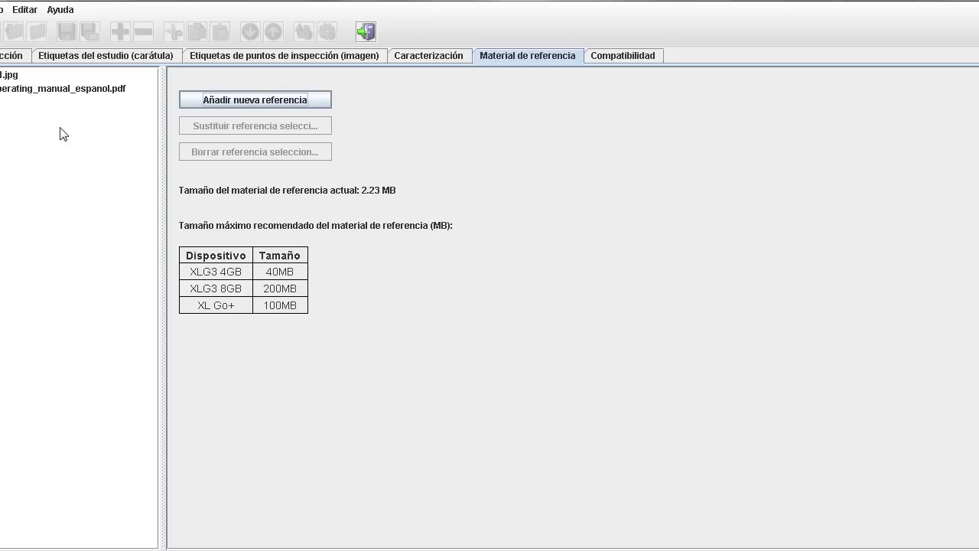
Check the device compatibility table for supported reference formats and maximum image sizes, and return to the inspection's point structure
{"action": "left_click", "coordinate": [633, 58]}
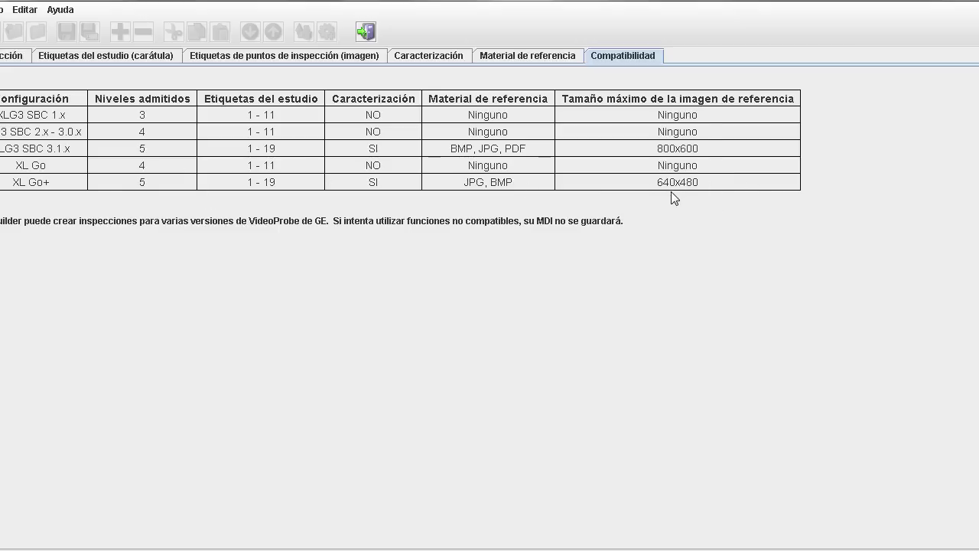
{"action": "left_click", "coordinate": [518, 56]}
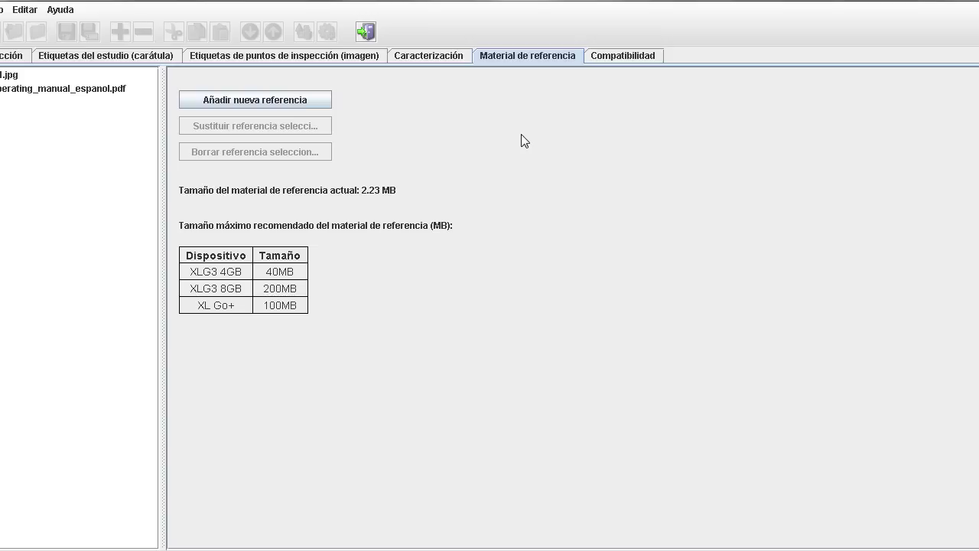
{"action": "left_click", "coordinate": [10, 56]}
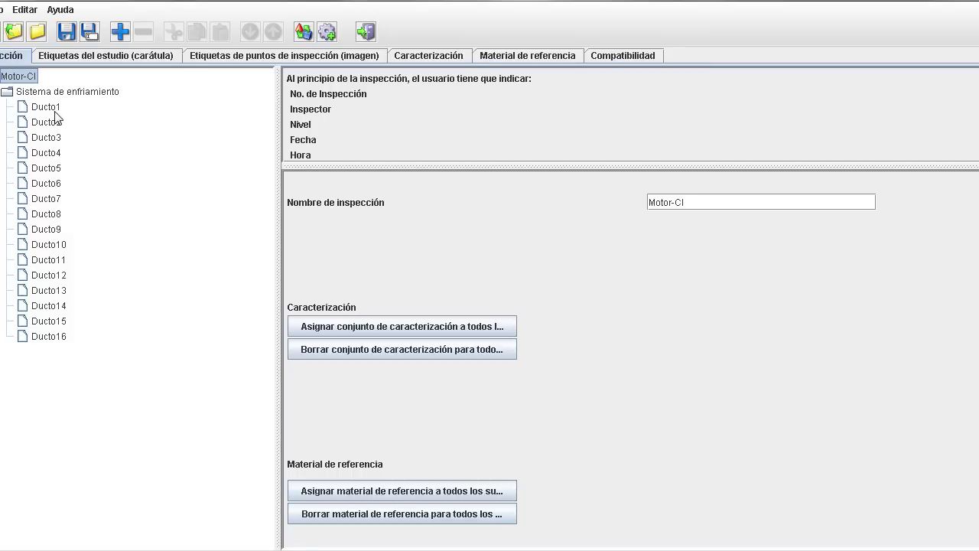
Save the inspection as Motor-CI.mdz in the MDI Mentor IQ folder inside Documents
{"action": "left_click", "coordinate": [65, 32]}
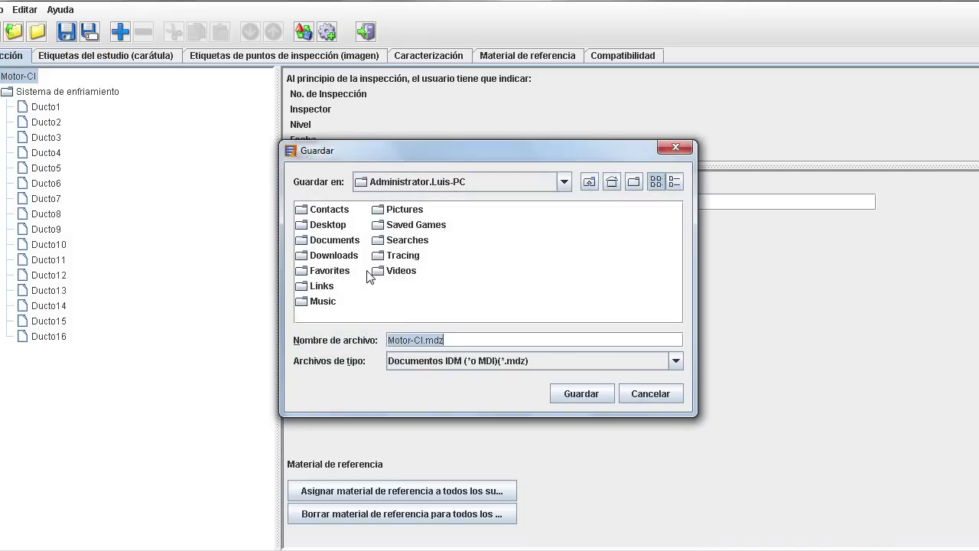
{"action": "left_click", "coordinate": [347, 241]}
{"action": "double_click", "coordinate": [347, 241]}
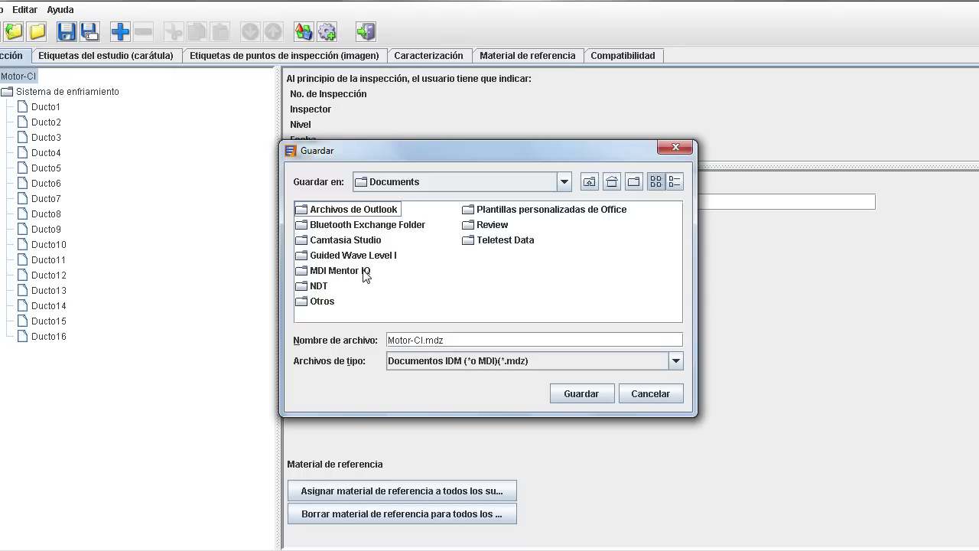
{"action": "left_click", "coordinate": [365, 273]}
{"action": "left_click", "coordinate": [365, 272]}
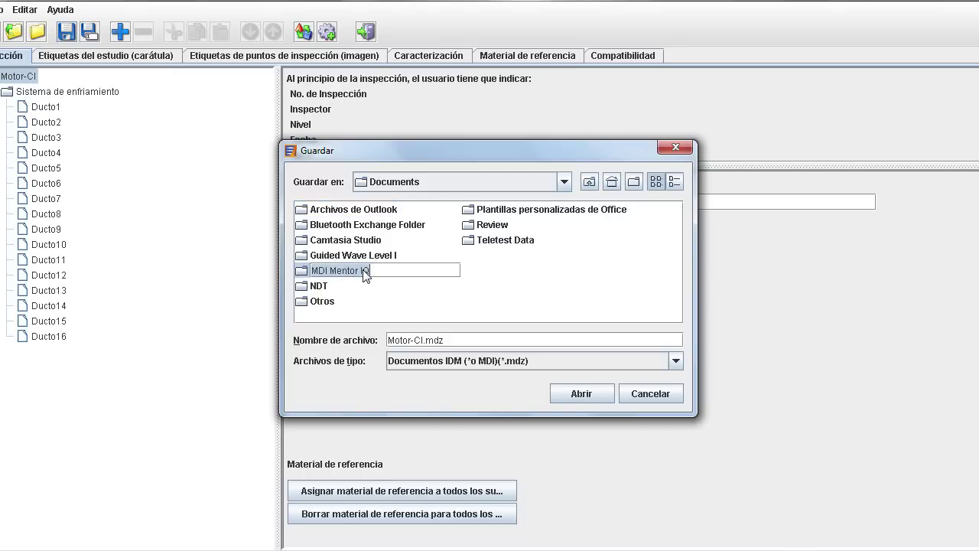
{"action": "double_click", "coordinate": [366, 271]}
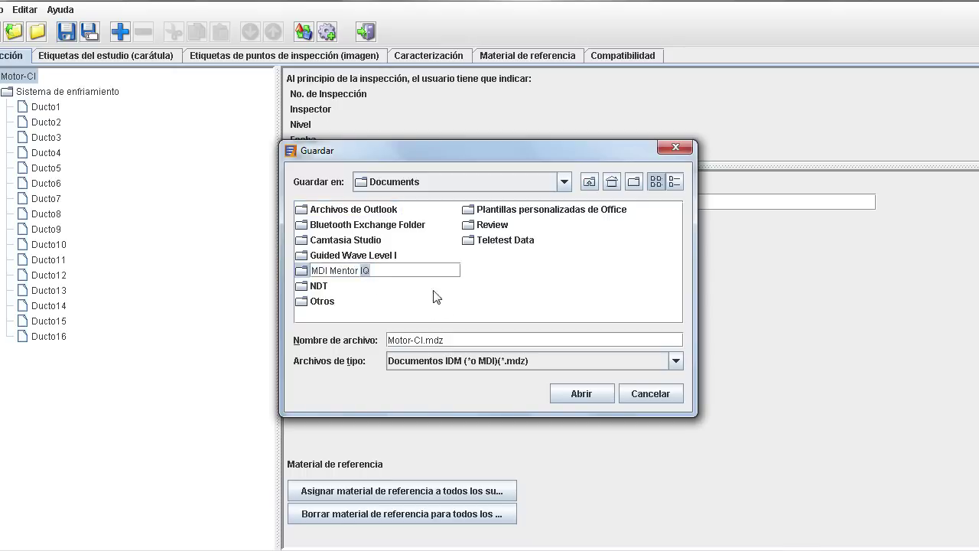
{"action": "double_click", "coordinate": [365, 274]}
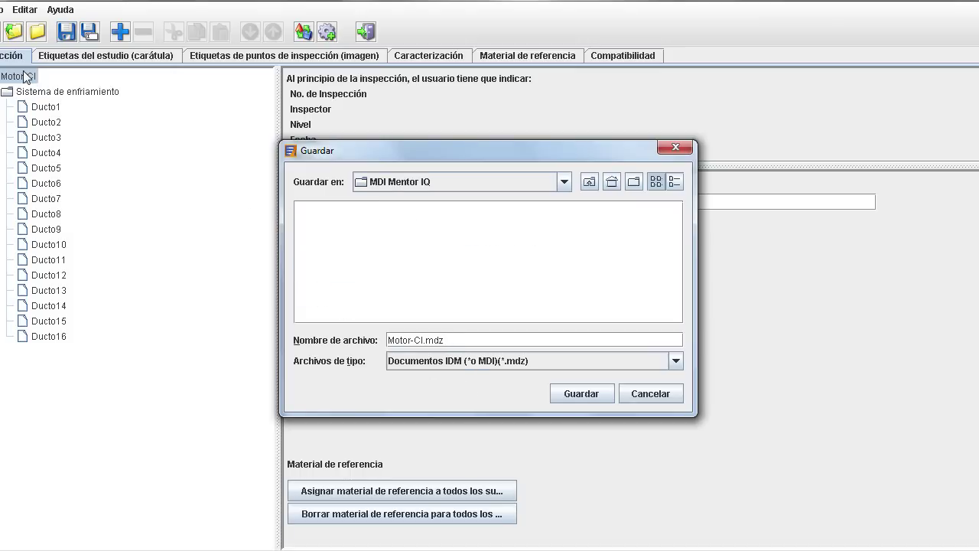
{"action": "left_click", "coordinate": [581, 395]}
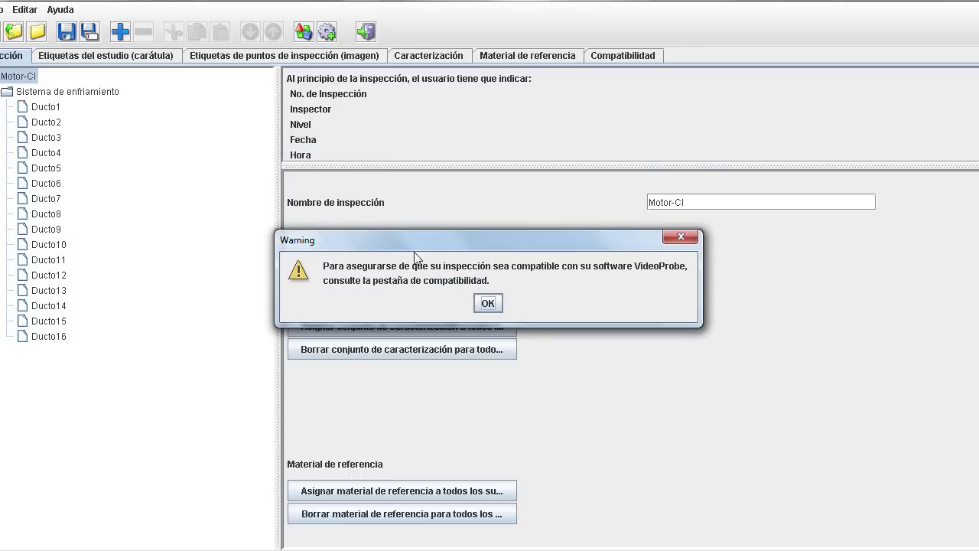
{"action": "left_click_drag", "start_coordinate": [424, 242], "coordinate": [411, 215]}
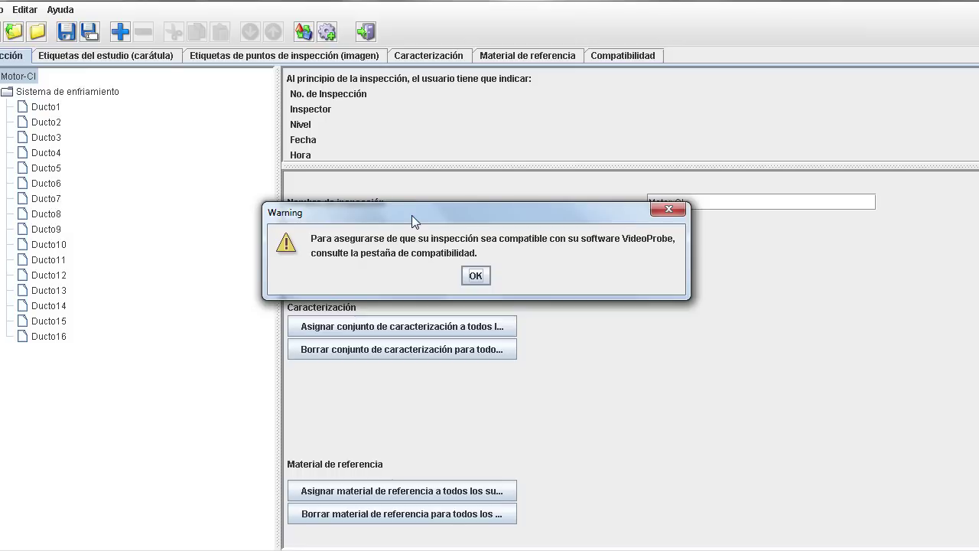
{"action": "left_click", "coordinate": [476, 277]}
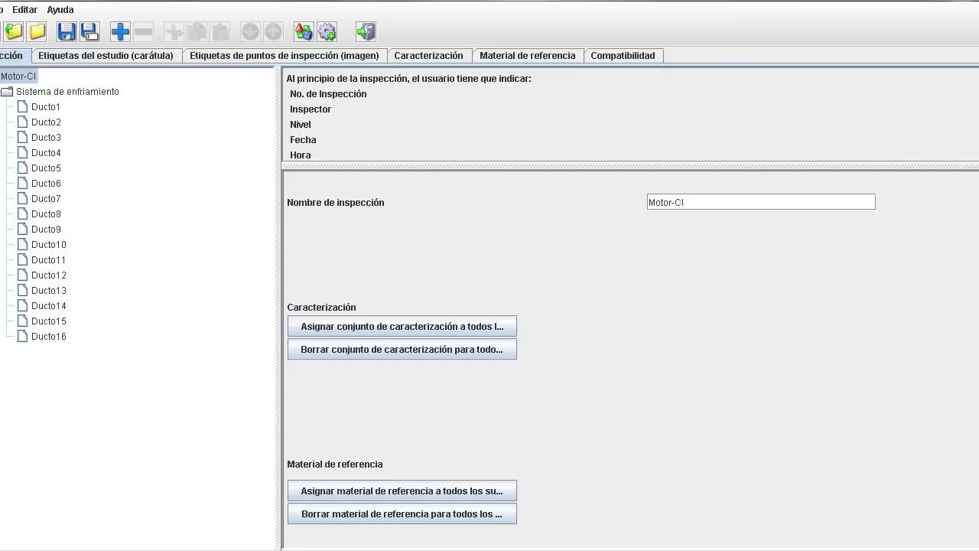
Close the inspection builder and, in Windows Explorer, copy Motor-CI from the MDI Mentor IQ documents folder to USB DISK (E:)
{"action": "key", "text": "alt+F4"}
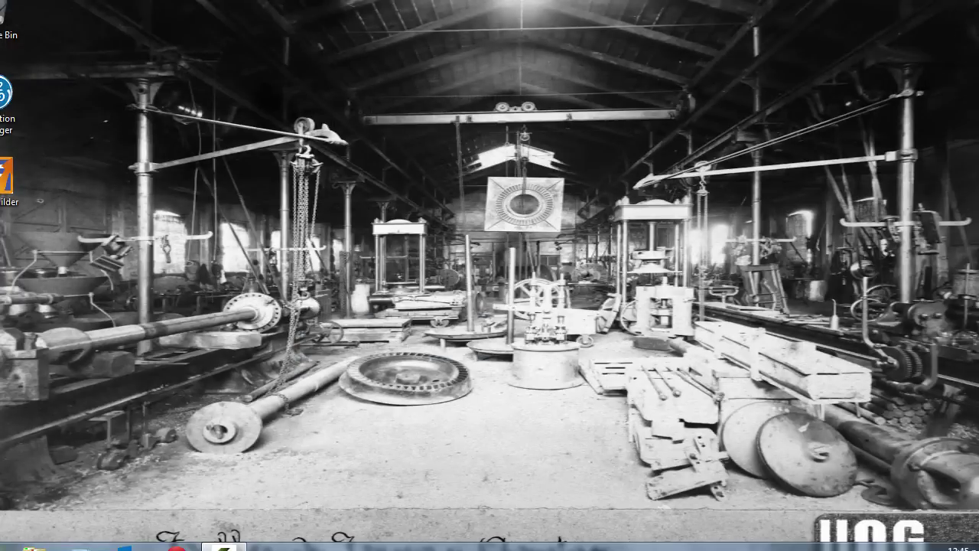
{"action": "key", "text": "super+e"}
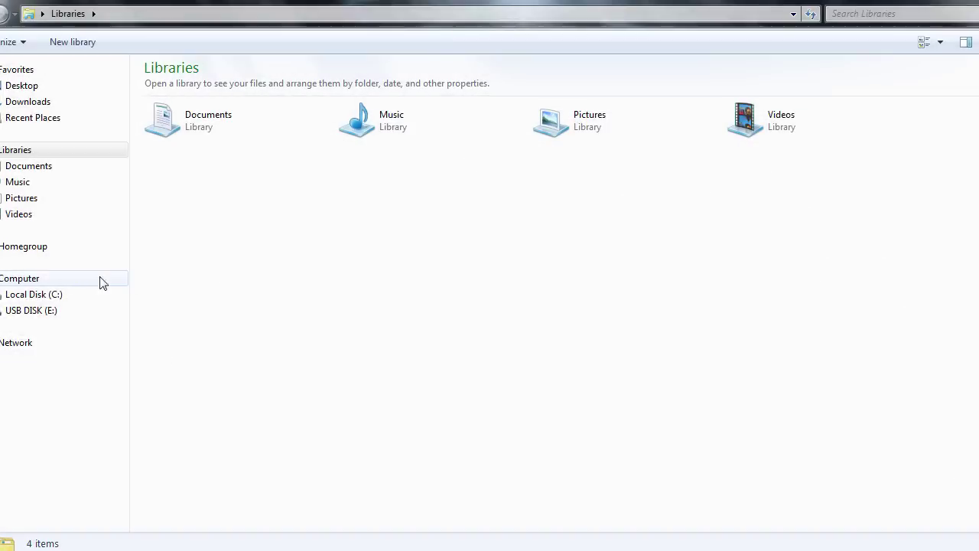
{"action": "left_click", "coordinate": [35, 170]}
{"action": "double_click", "coordinate": [518, 149]}
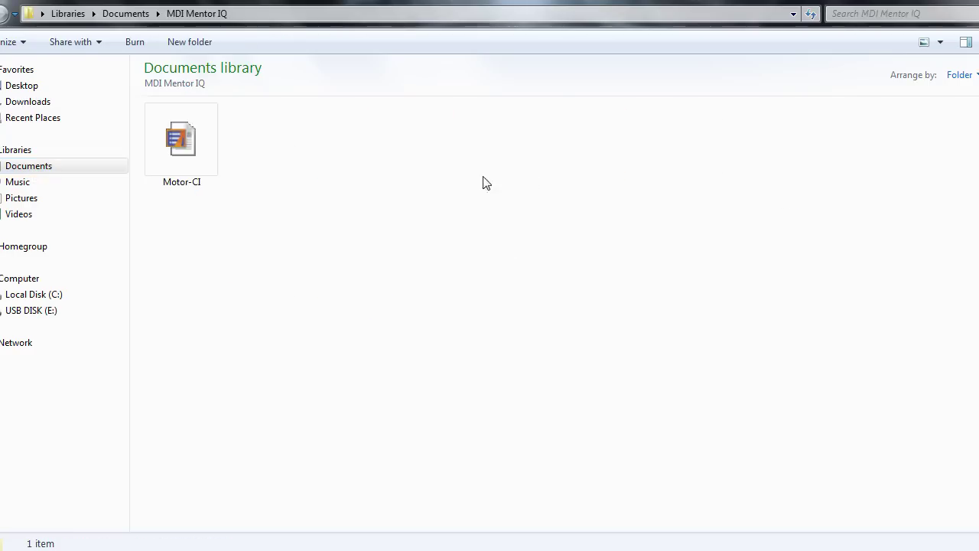
{"action": "left_click", "coordinate": [195, 139]}
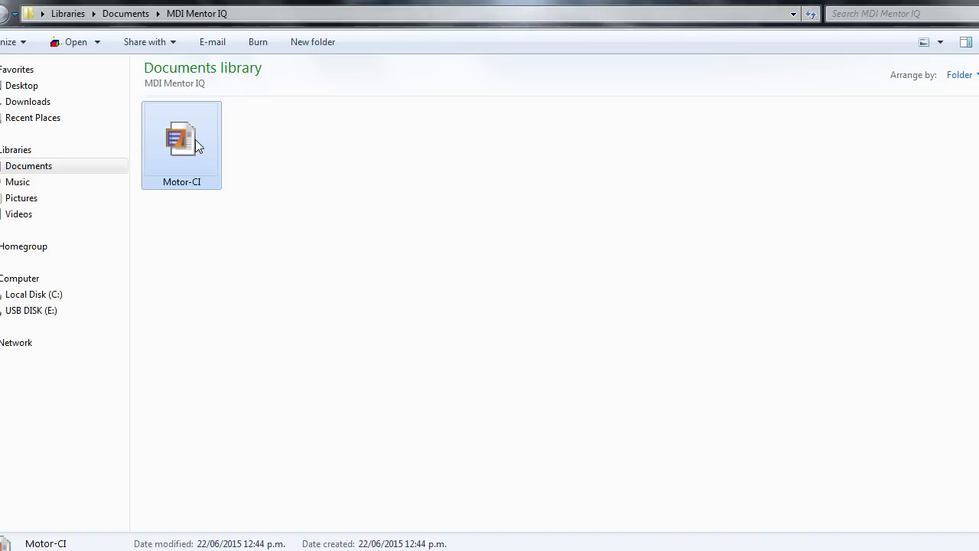
{"action": "left_click", "coordinate": [18, 312]}
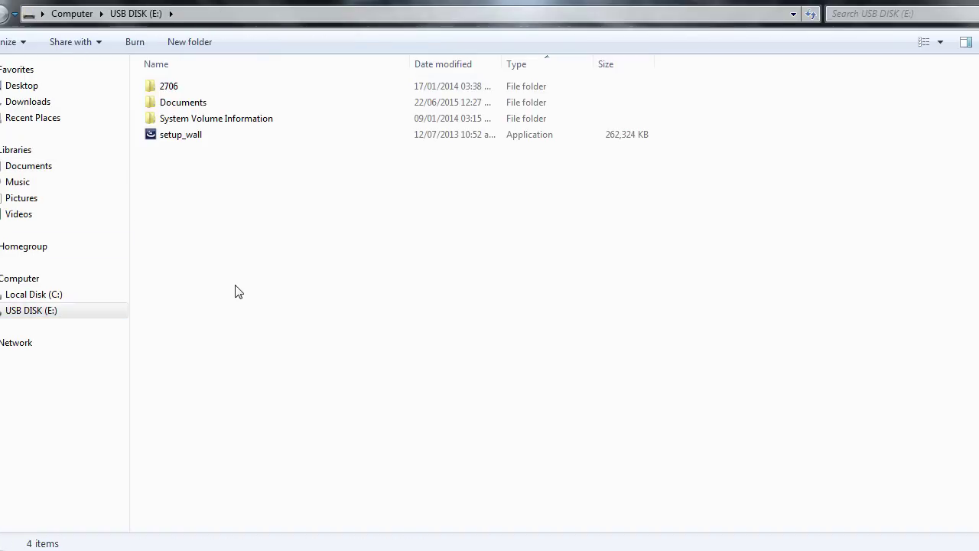
{"action": "key", "text": "ctrl+v"}
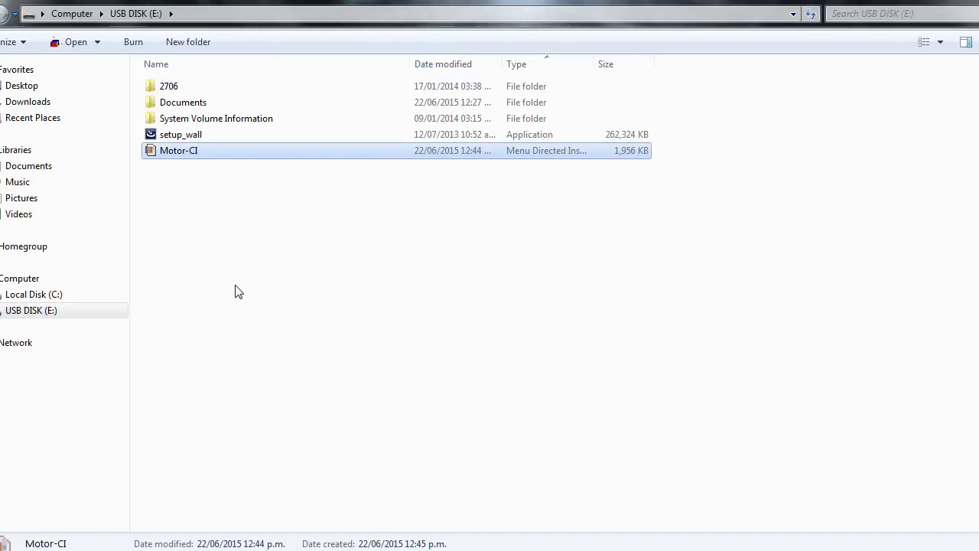
Eject USB DISK (E:) from the computer
{"action": "left_click", "coordinate": [36, 279]}
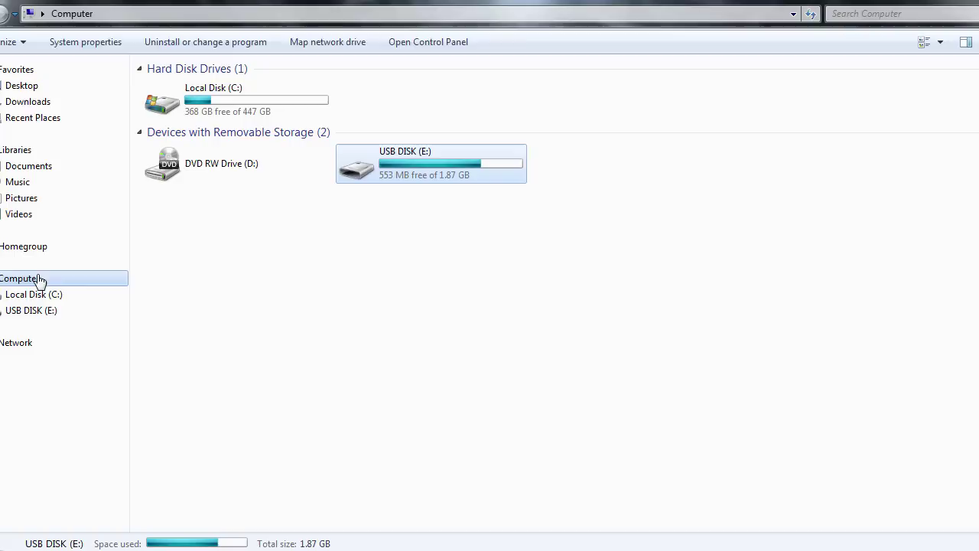
{"action": "right_click", "coordinate": [425, 158]}
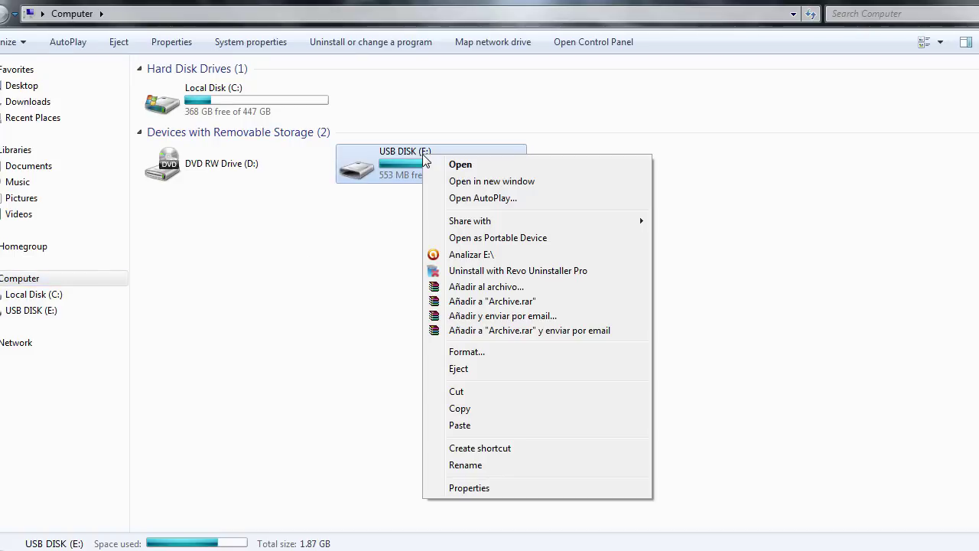
{"action": "left_click", "coordinate": [469, 372]}
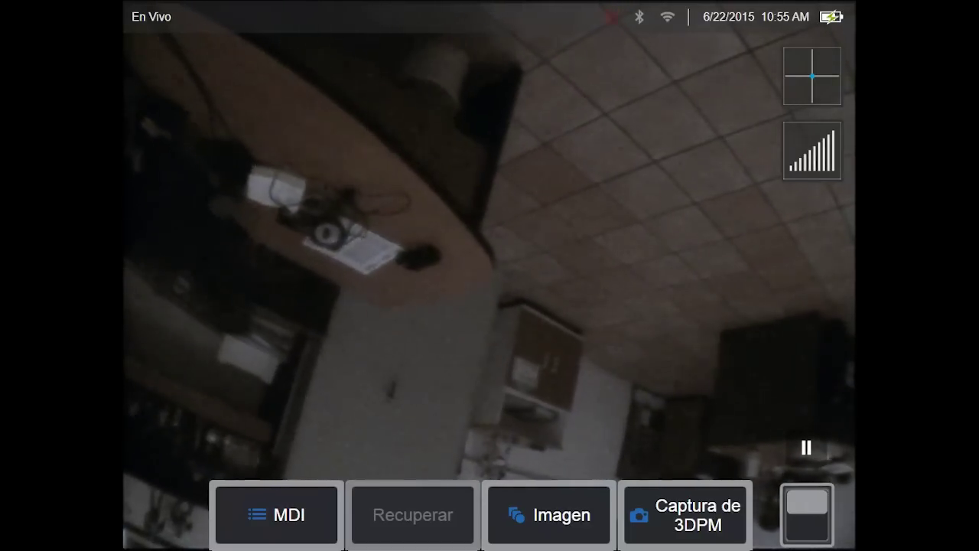
On the Mentor inspection device, load Motor-CI.mdz from the G: USB drive into the MDI inspection list
{"action": "left_click", "coordinate": [276, 514]}
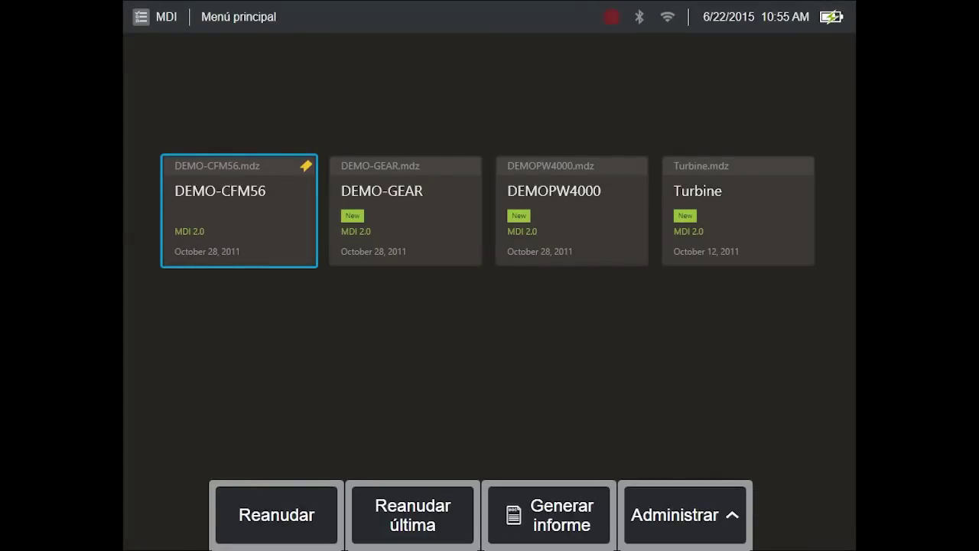
{"action": "left_click", "coordinate": [685, 514]}
{"action": "left_click", "coordinate": [686, 404]}
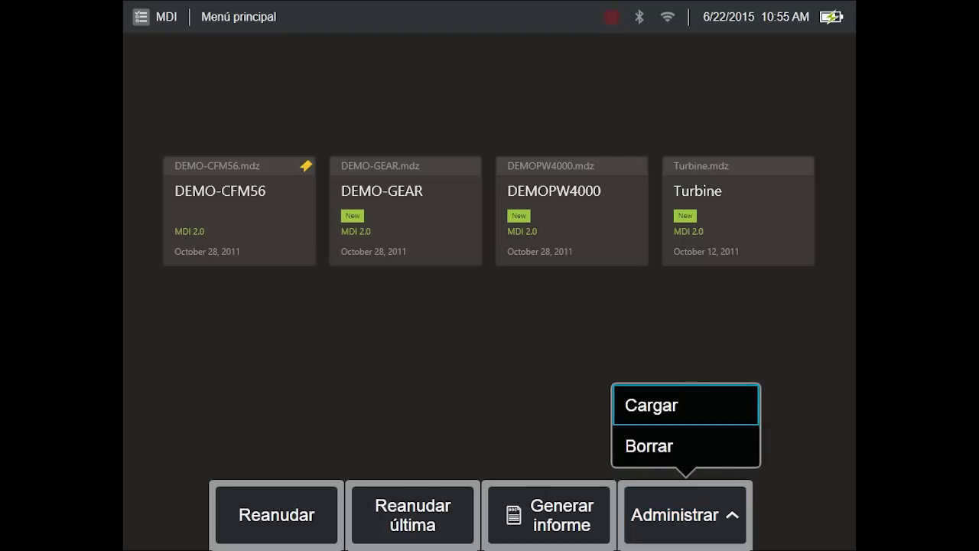
{"action": "key", "text": "Return"}
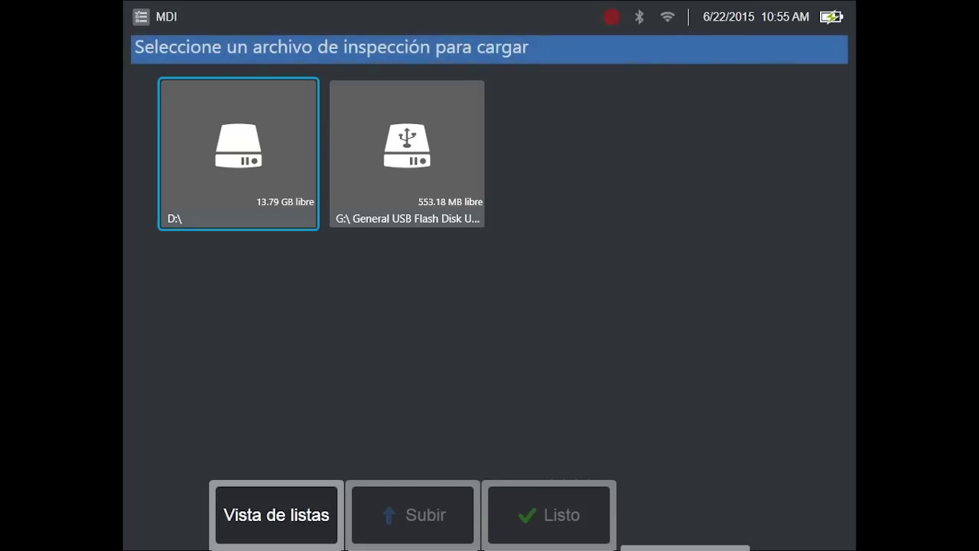
{"action": "left_click", "coordinate": [407, 153]}
{"action": "key", "text": "Return"}
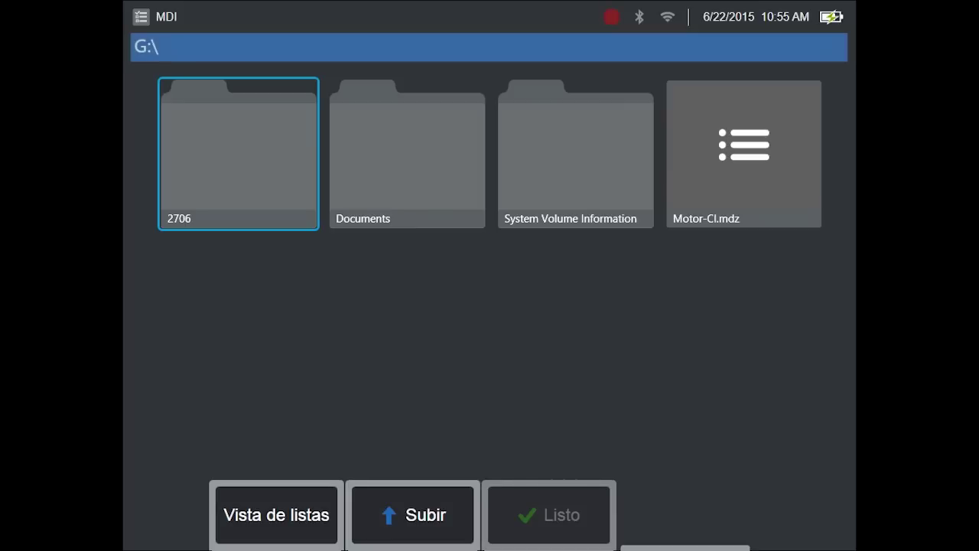
{"action": "key", "text": "Right"}
{"action": "key", "text": "Right"}
{"action": "key", "text": "Right"}
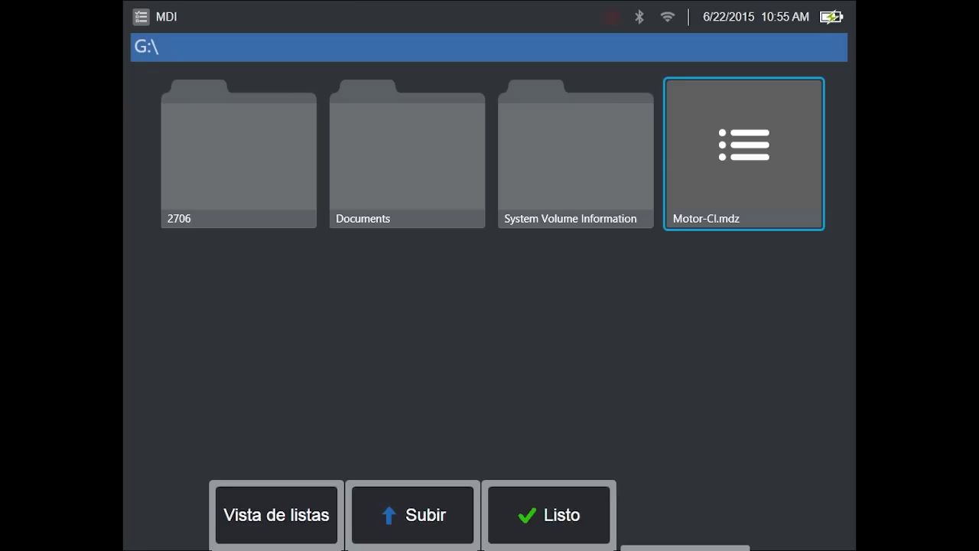
{"action": "key", "text": "Return"}
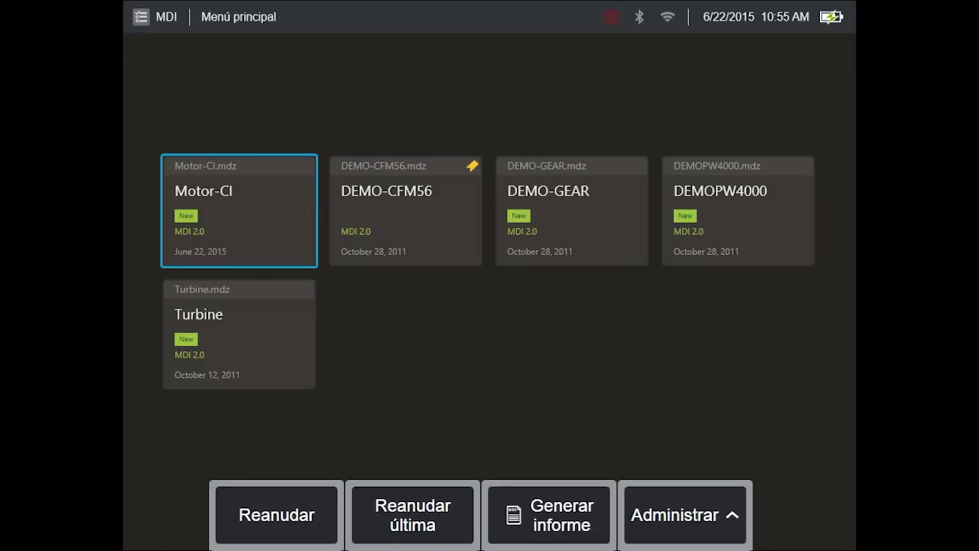
Start the Motor-CI inspection to reach its inspection details form
{"action": "left_click", "coordinate": [405, 210]}
{"action": "left_click", "coordinate": [239, 210]}
{"action": "key", "text": "Return"}
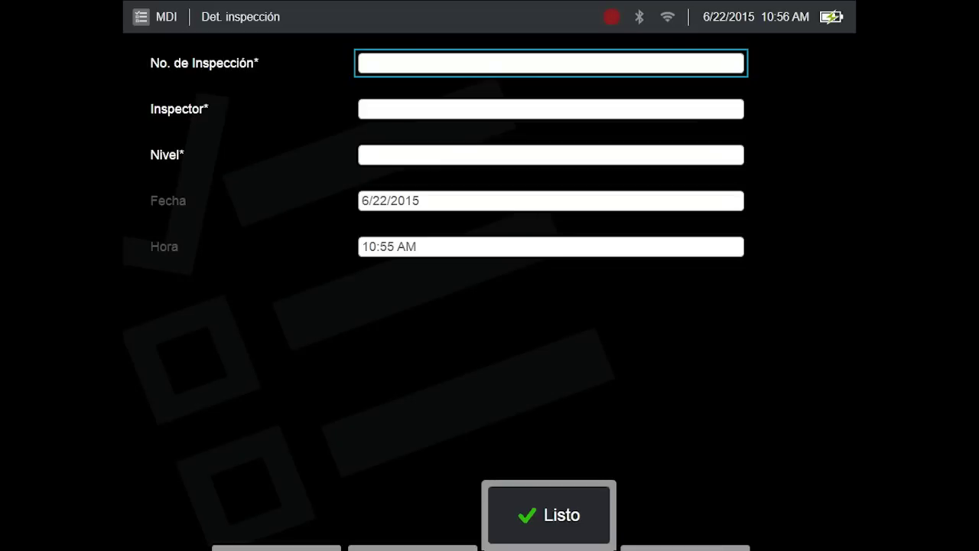
Set No. de Inspección to 01 in the inspection details
{"action": "key", "text": "Return"}
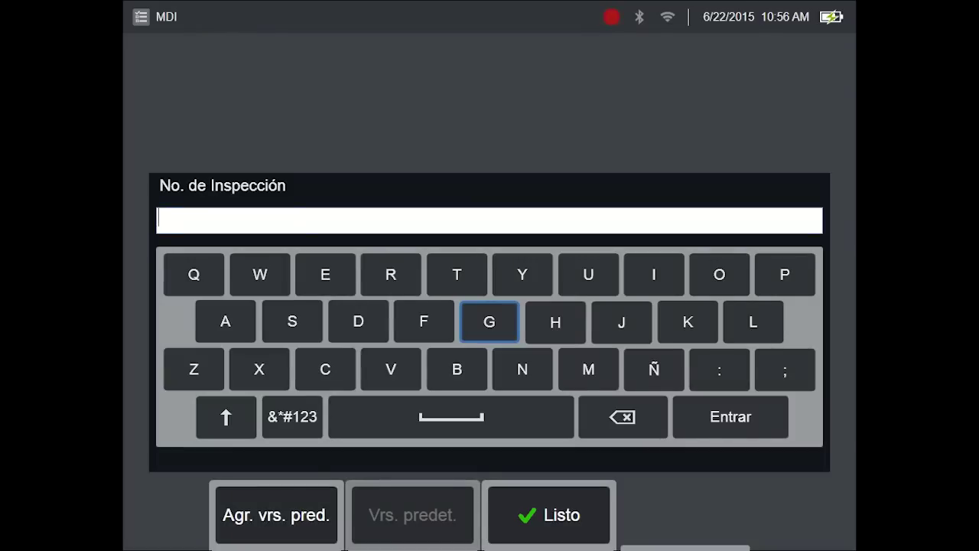
{"action": "left_click", "coordinate": [292, 416]}
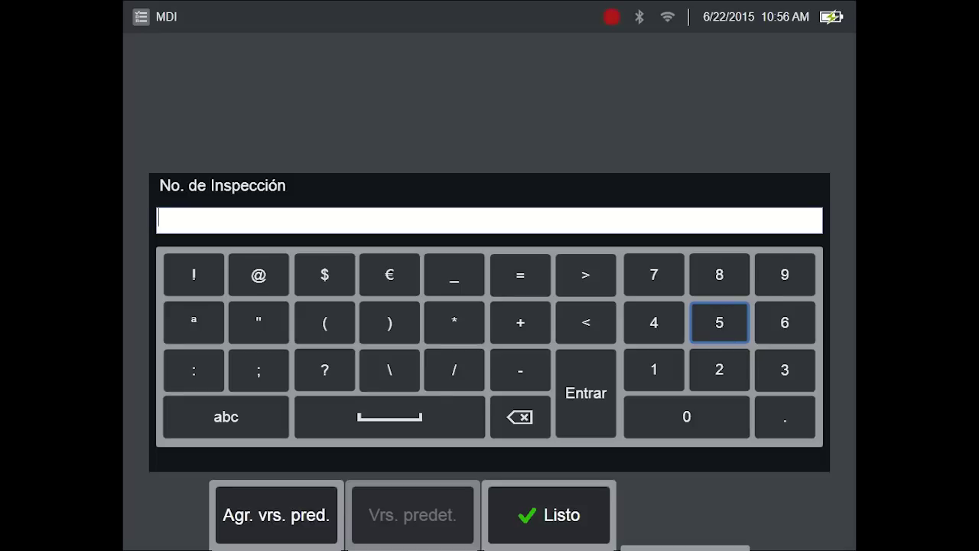
{"action": "left_click", "coordinate": [687, 416]}
{"action": "left_click", "coordinate": [654, 369]}
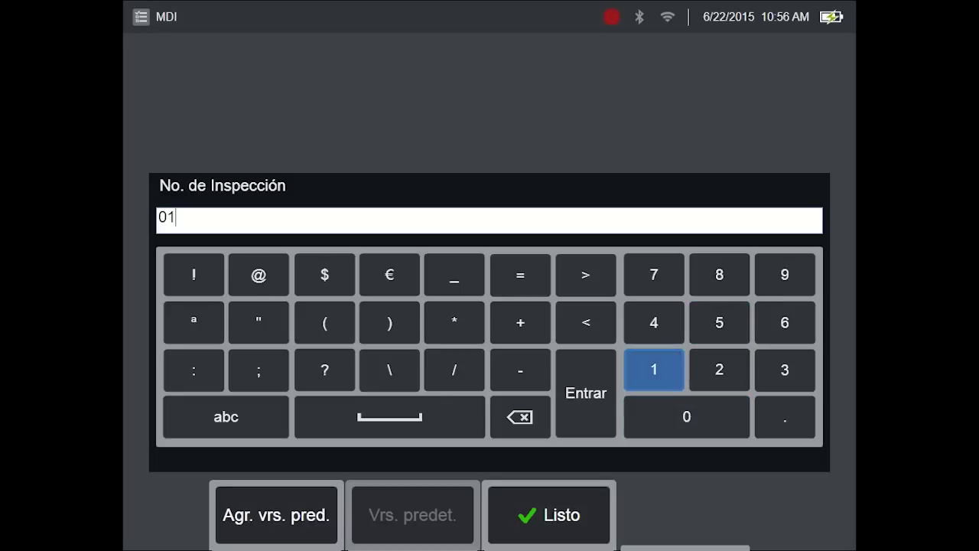
{"action": "left_click", "coordinate": [548, 515]}
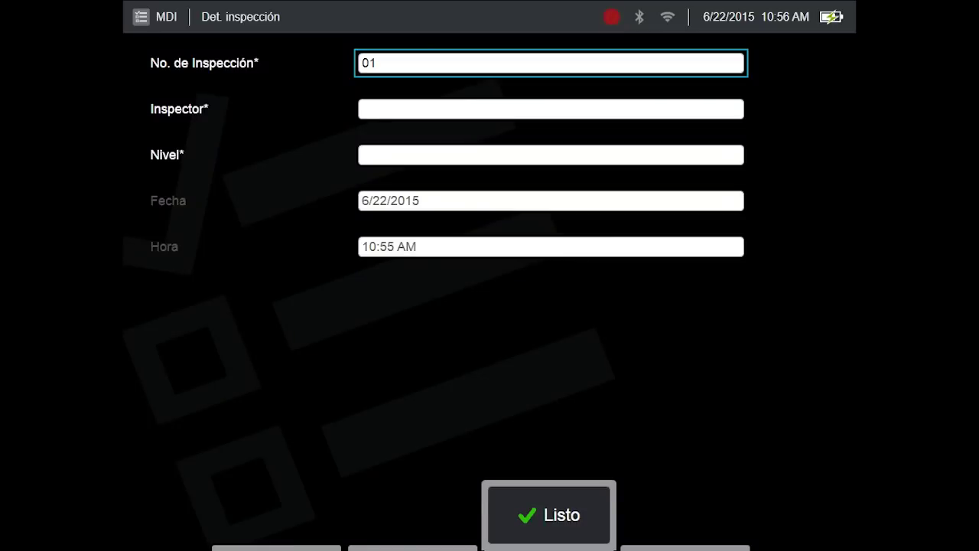
Enter the inspector's first name followed by a space in the Inspector field
{"action": "left_click", "coordinate": [551, 108]}
{"action": "key", "text": "Return"}
{"action": "key", "text": "Right"}
{"action": "key", "text": "Right"}
{"action": "key", "text": "Right"}
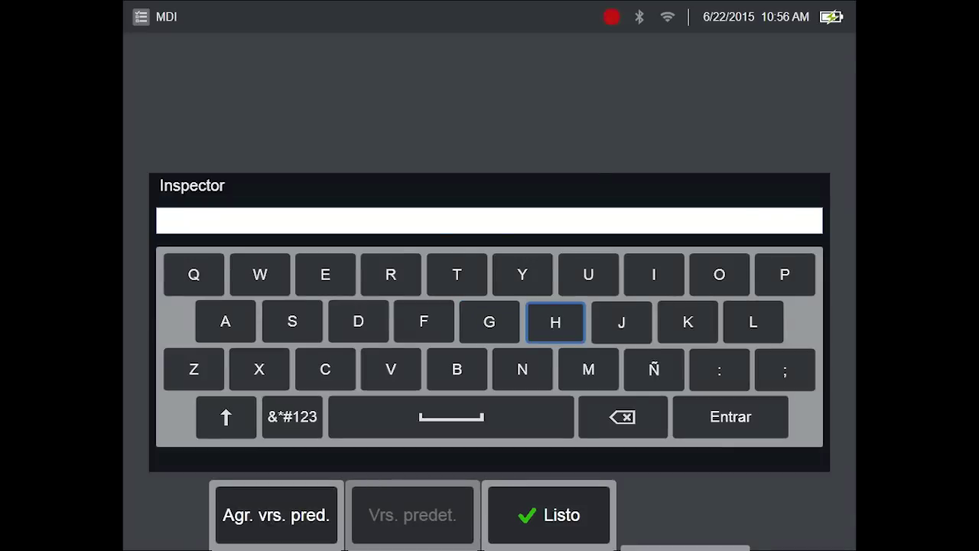
{"action": "key", "text": "Right"}
{"action": "key", "text": "Return"}
{"action": "key", "text": "Up"}
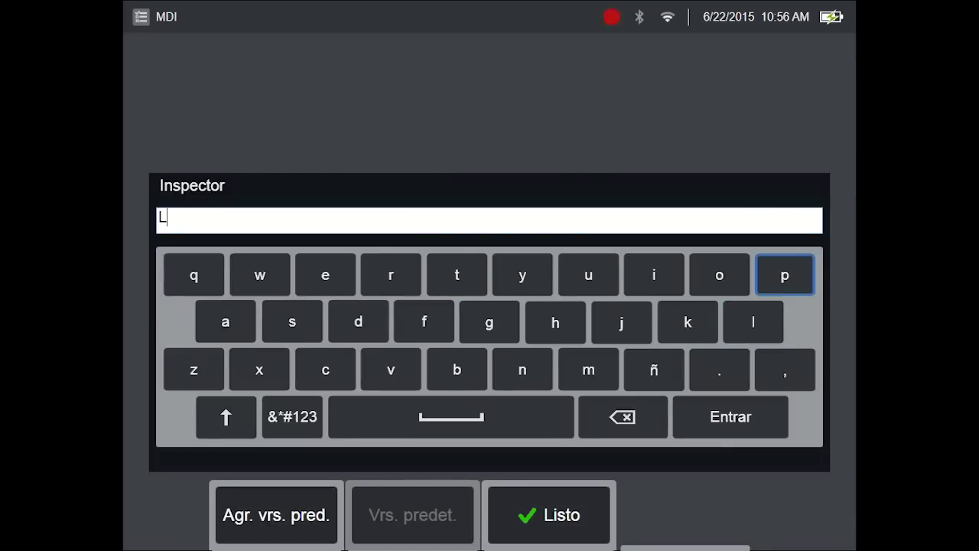
{"action": "key", "text": "Left"}
{"action": "key", "text": "Left"}
{"action": "key", "text": "Left"}
{"action": "key", "text": "Return"}
{"action": "key", "text": "Right"}
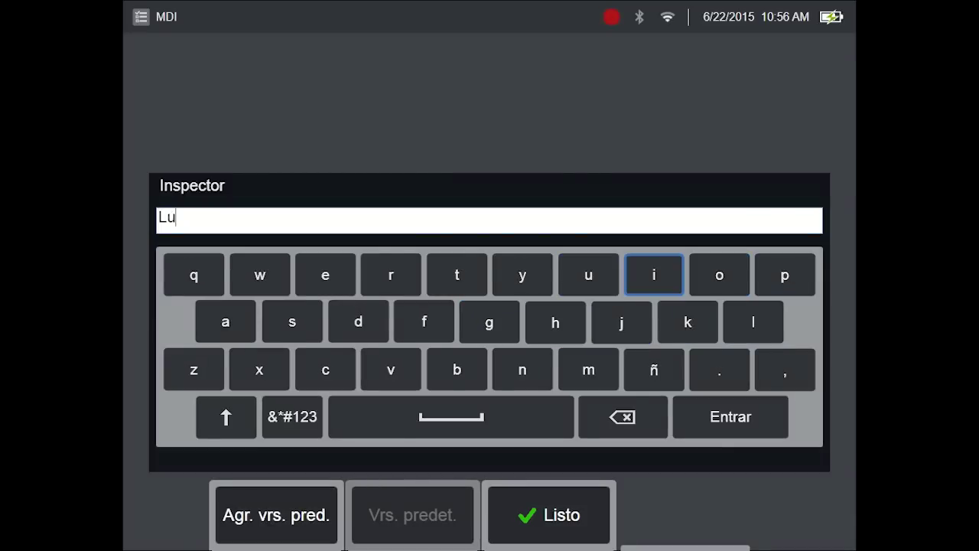
{"action": "key", "text": "Return"}
{"action": "key", "text": "Left"}
{"action": "key", "text": "Left"}
{"action": "key", "text": "Left"}
{"action": "key", "text": "Left"}
{"action": "key", "text": "Left"}
{"action": "key", "text": "Left"}
{"action": "key", "text": "Left"}
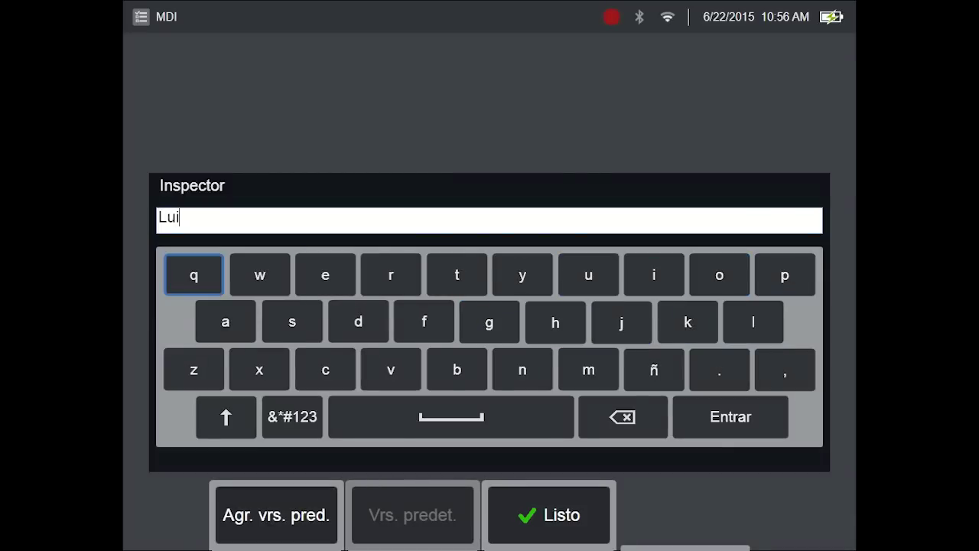
{"action": "key", "text": "Down"}
{"action": "key", "text": "Right"}
{"action": "key", "text": "Return"}
{"action": "key", "text": "Down"}
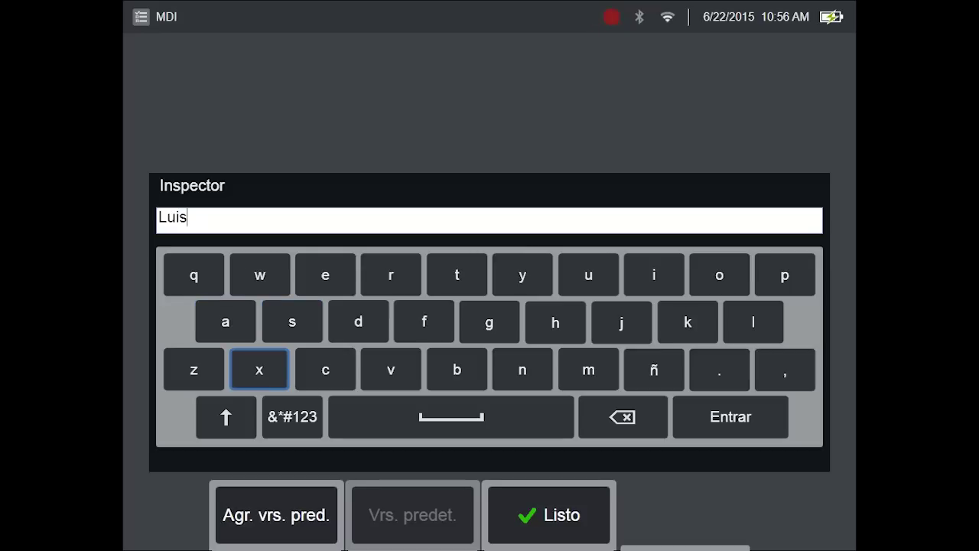
{"action": "key", "text": "Down"}
{"action": "key", "text": "Right"}
{"action": "key", "text": "Up"}
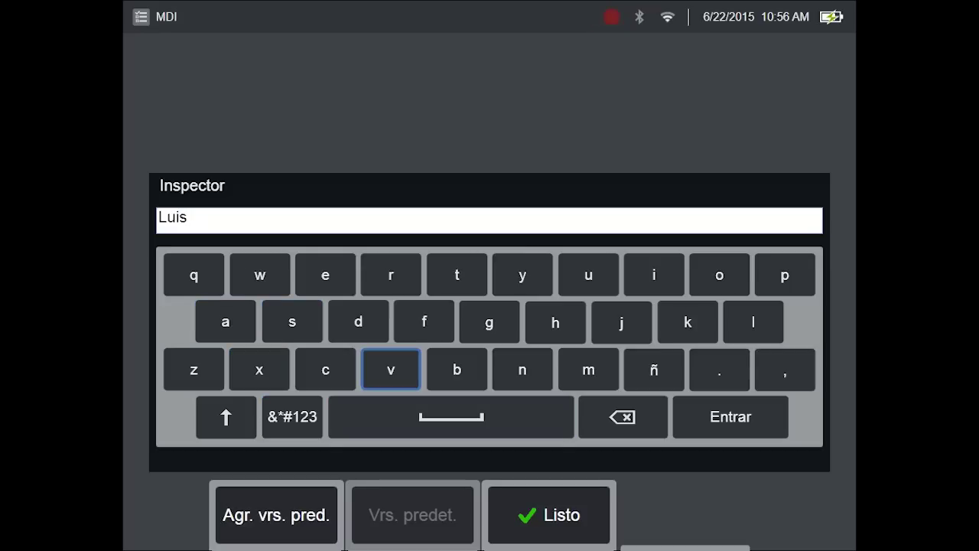
{"action": "key", "text": "Up"}
{"action": "key", "text": "Right"}
{"action": "key", "text": "Right"}
{"action": "key", "text": "Return"}
{"action": "key", "text": "Right"}
{"action": "key", "text": "Right"}
{"action": "key", "text": "Right"}
{"action": "key", "text": "Right"}
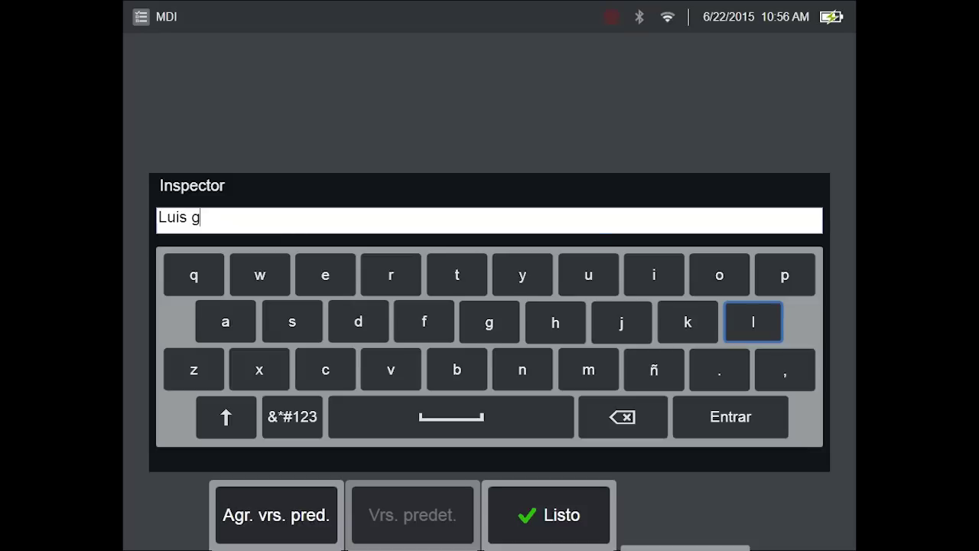
{"action": "key", "text": "Left"}
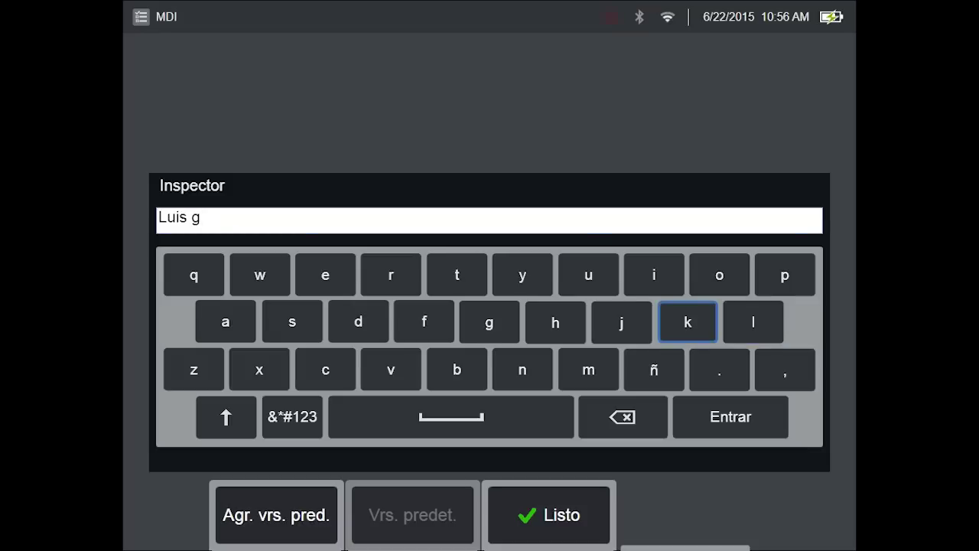
{"action": "key", "text": "Down"}
{"action": "key", "text": "Down"}
{"action": "key", "text": "Return"}
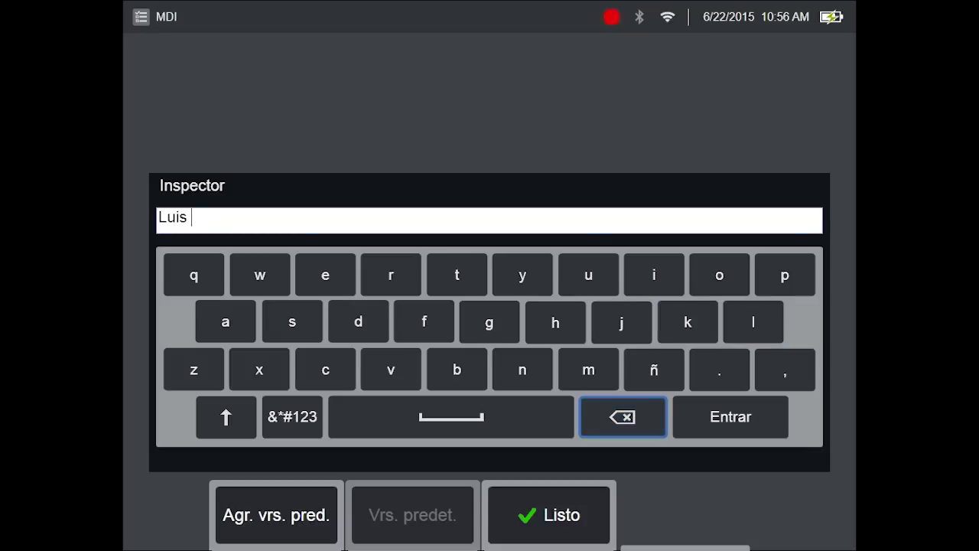
Complete the Inspector field with the inspector's capitalised surname and accept the entry
{"action": "left_click", "coordinate": [225, 416]}
{"action": "left_click", "coordinate": [489, 323]}
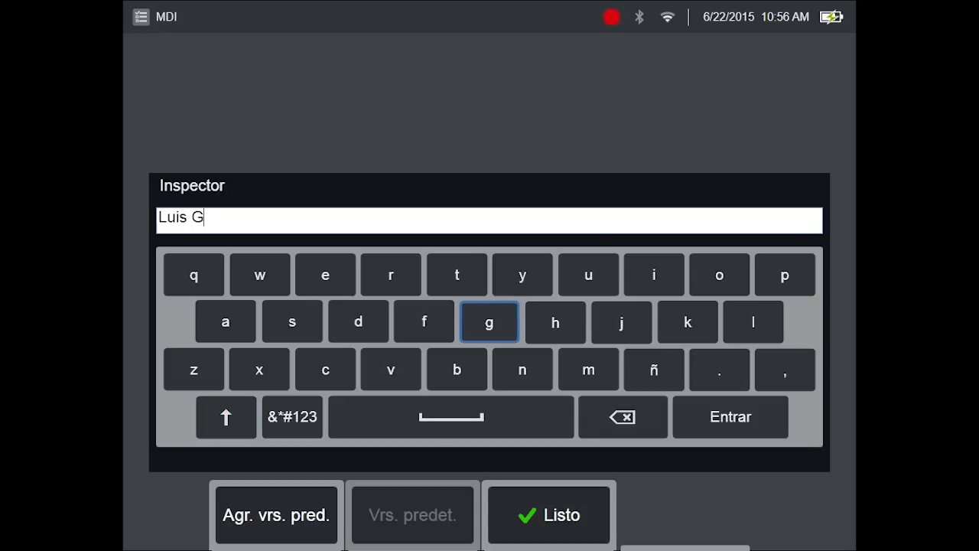
{"action": "type", "text": "onz"}
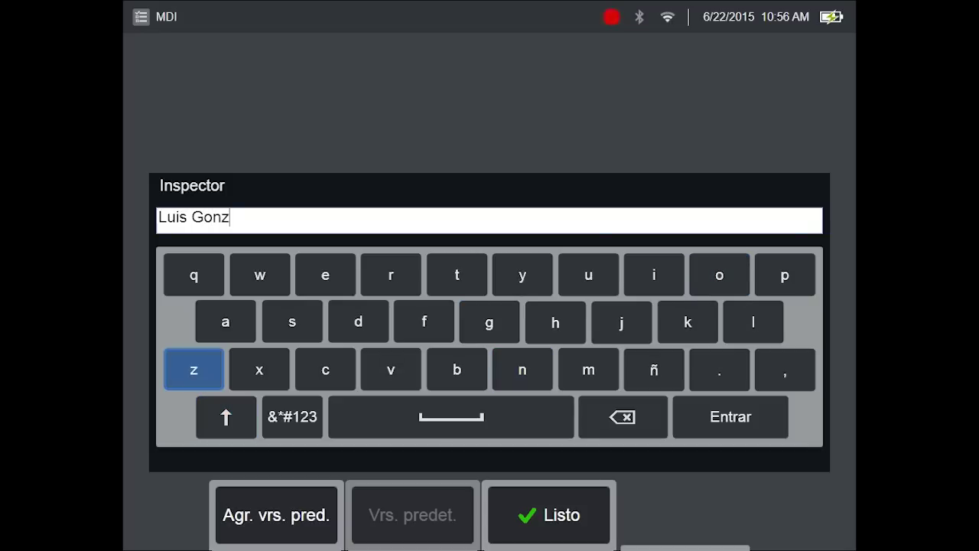
{"action": "type", "text": "ale"}
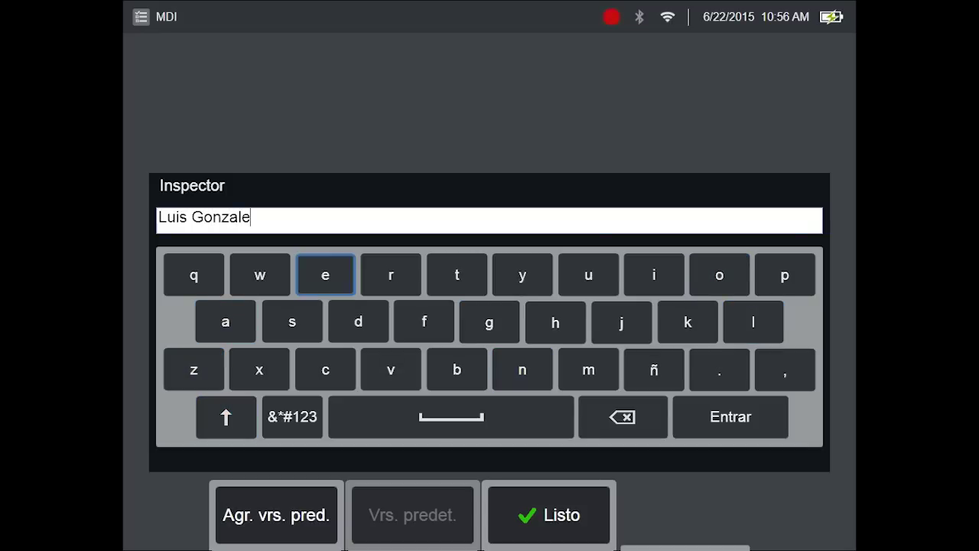
{"action": "left_click", "coordinate": [226, 416]}
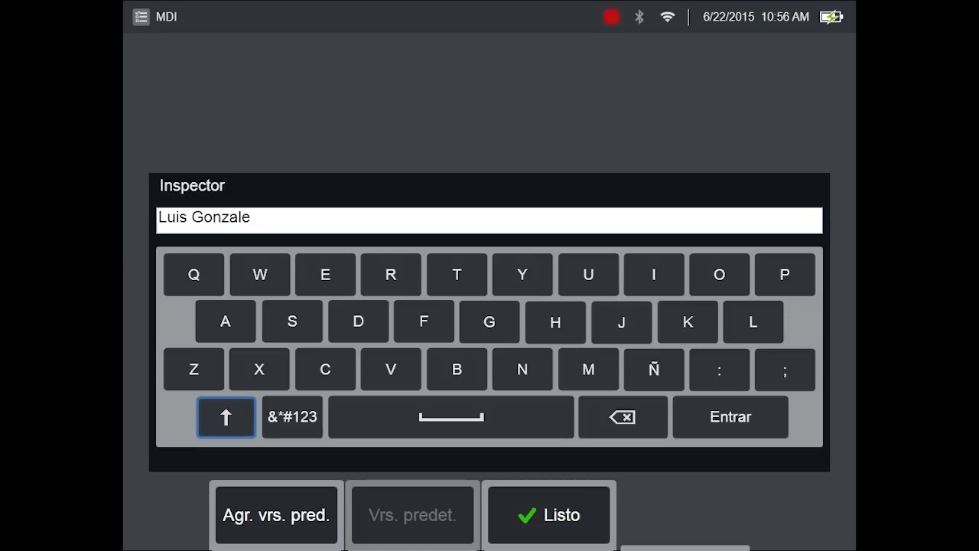
{"action": "type", "text": "z"}
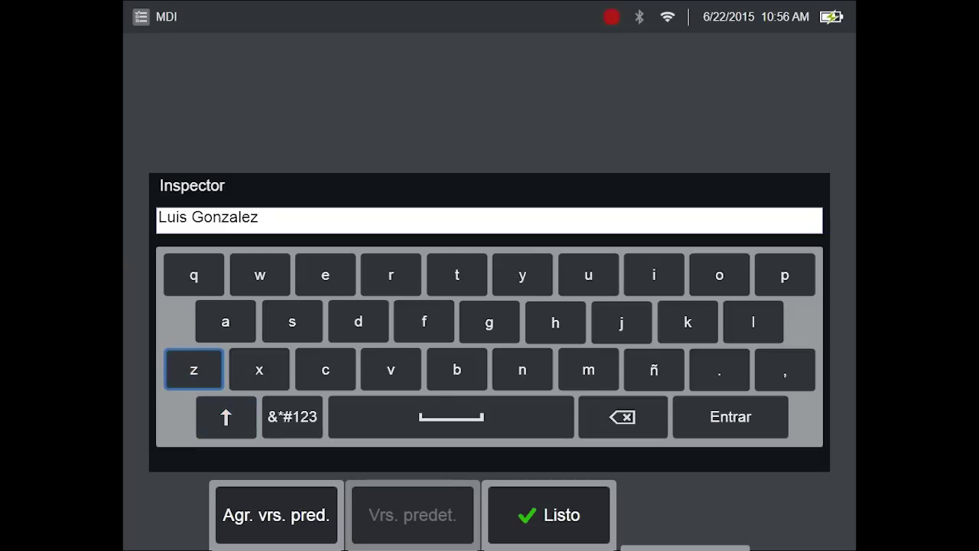
{"action": "left_click", "coordinate": [548, 514]}
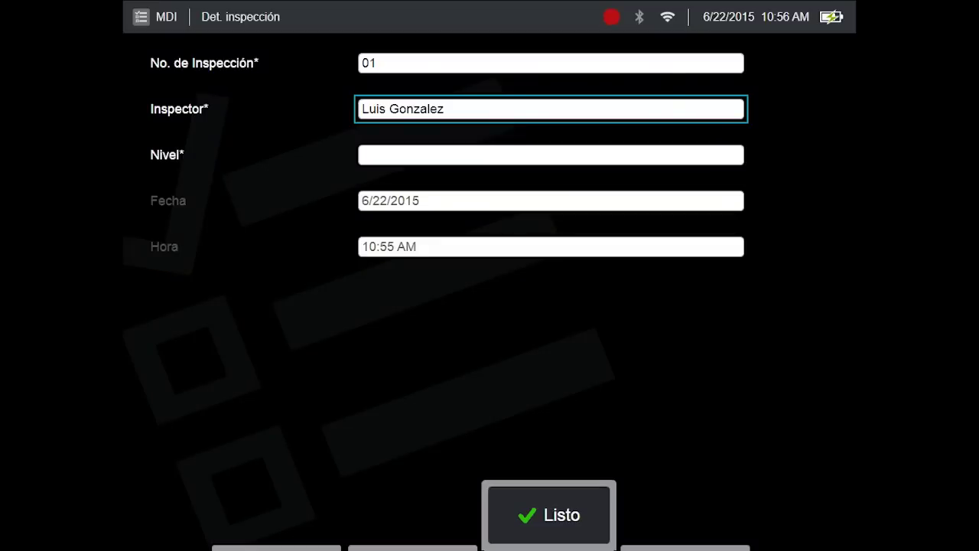
Set Nivel to 1 in the inspection details
{"action": "left_click", "coordinate": [550, 154]}
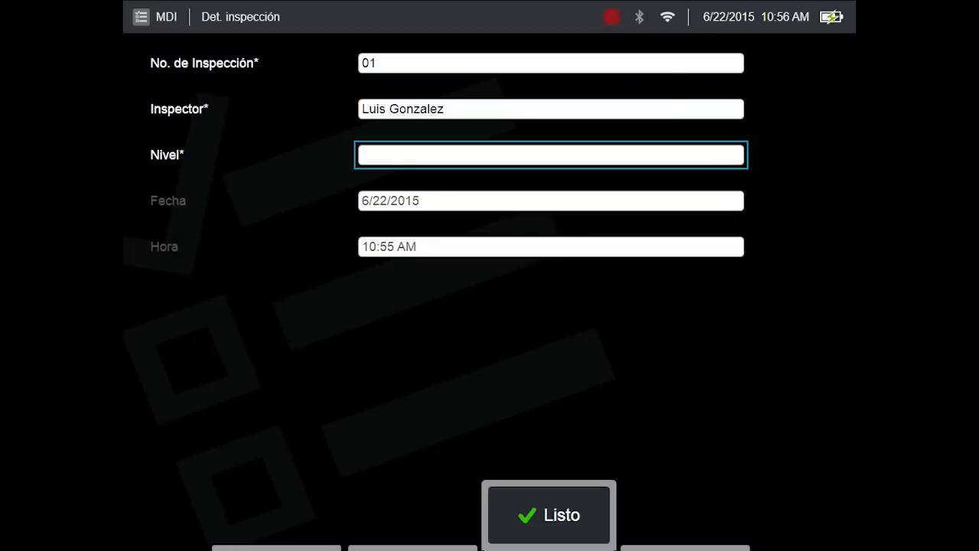
{"action": "key", "text": "Return"}
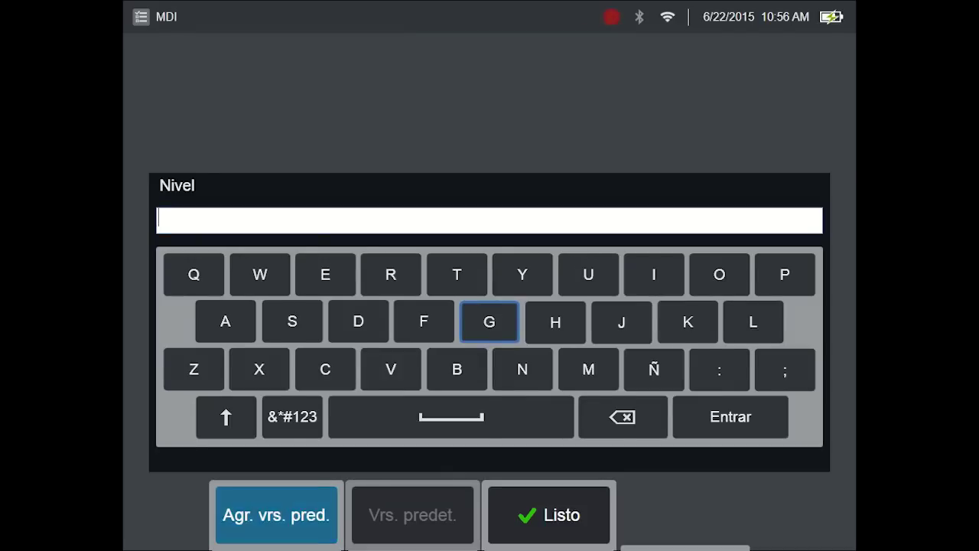
{"action": "type", "text": "1"}
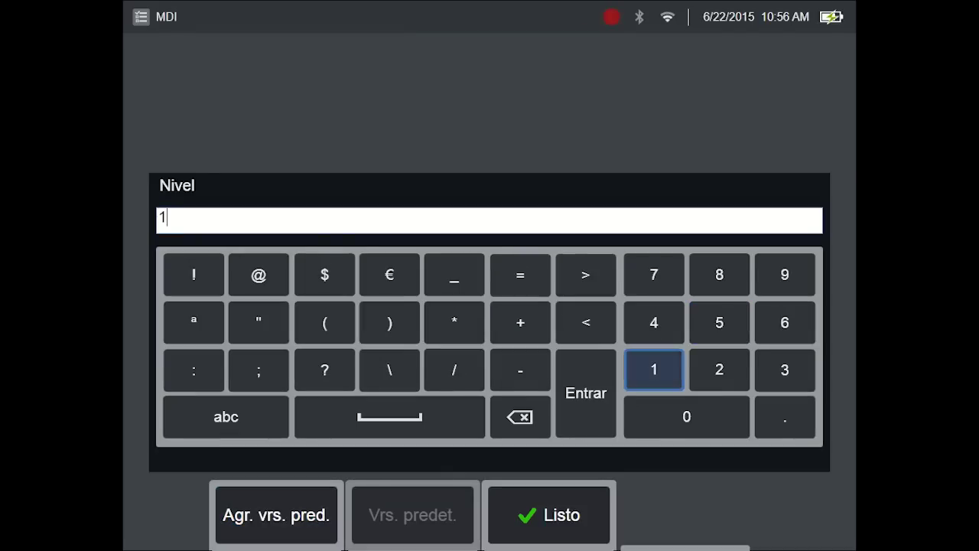
{"action": "key", "text": "Return"}
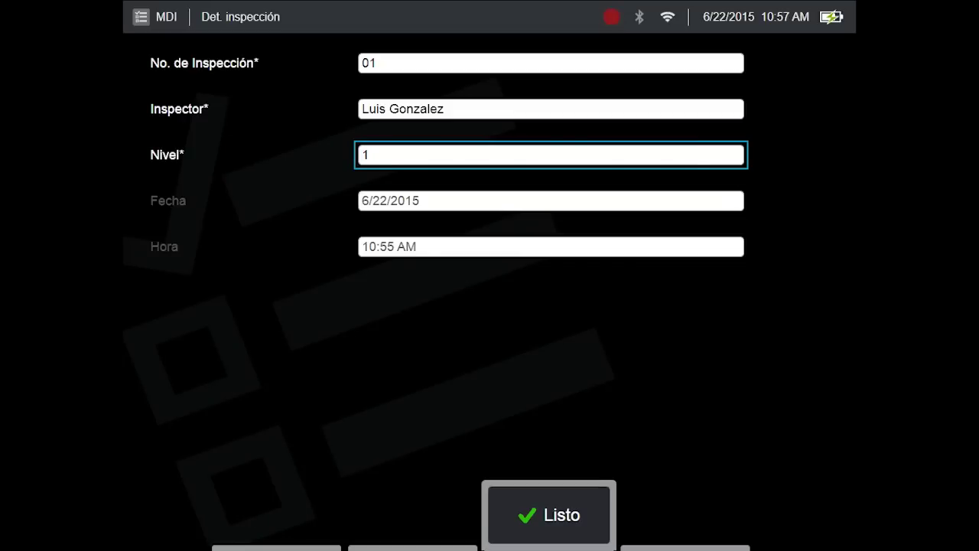
Accept the inspection details and choose the root of the G: USB drive as the inspection's storage location
{"action": "left_click", "coordinate": [548, 515]}
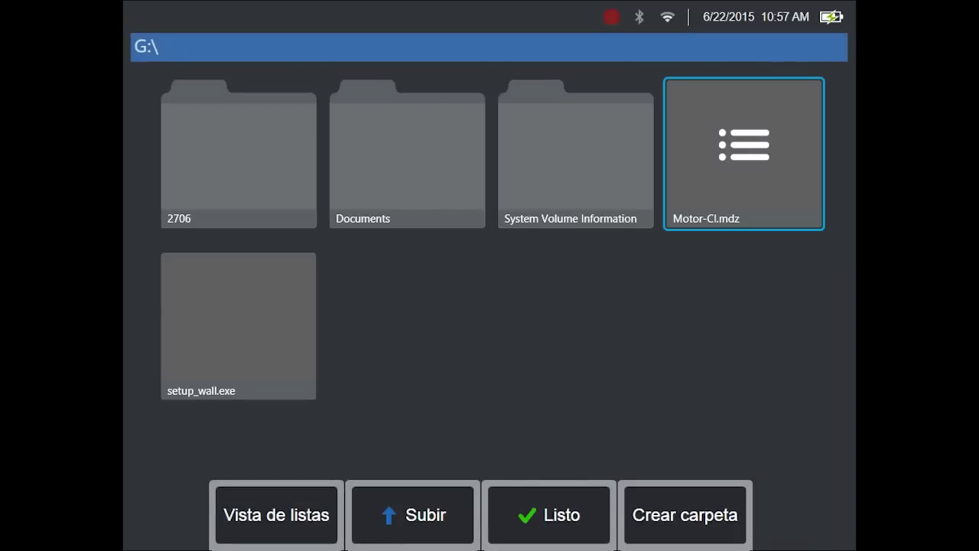
{"action": "key", "text": "Return"}
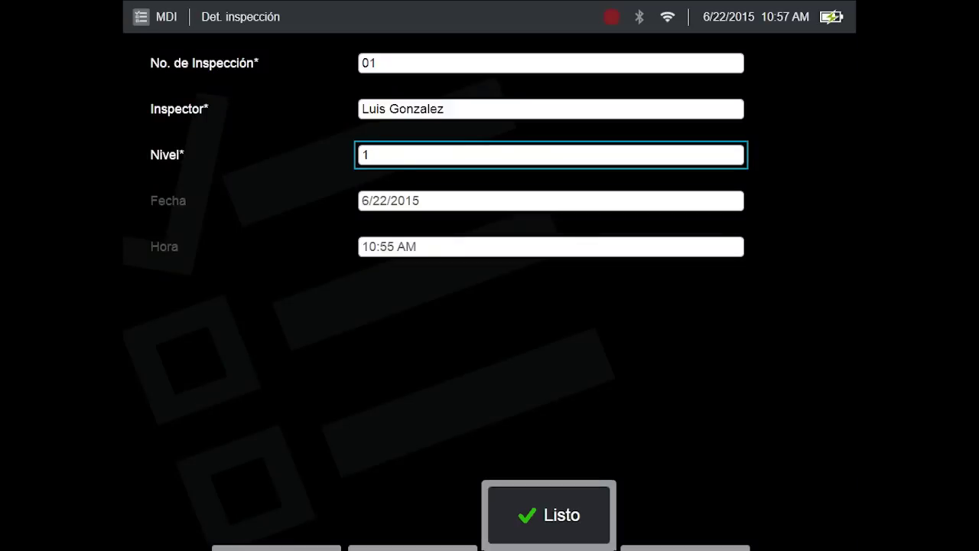
{"action": "key", "text": "Return"}
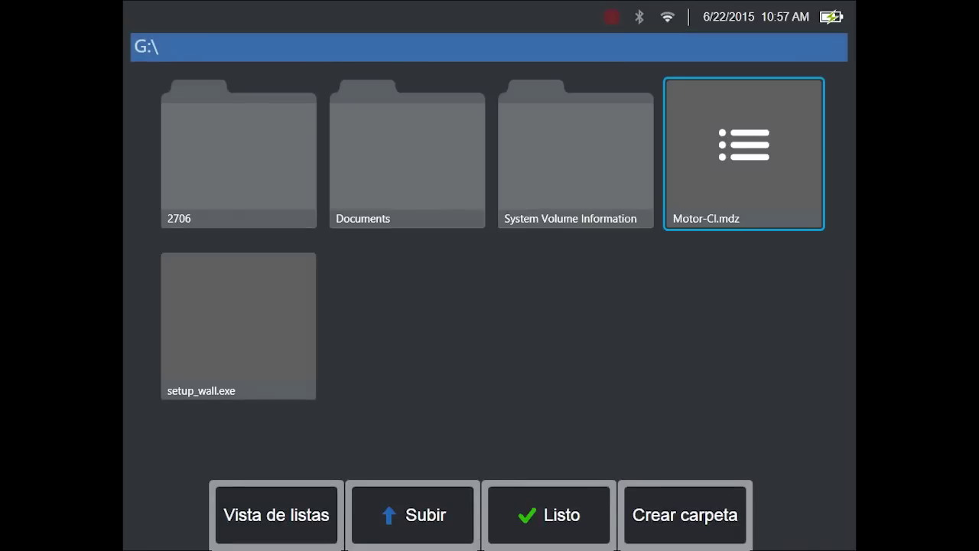
{"action": "key", "text": "Return"}
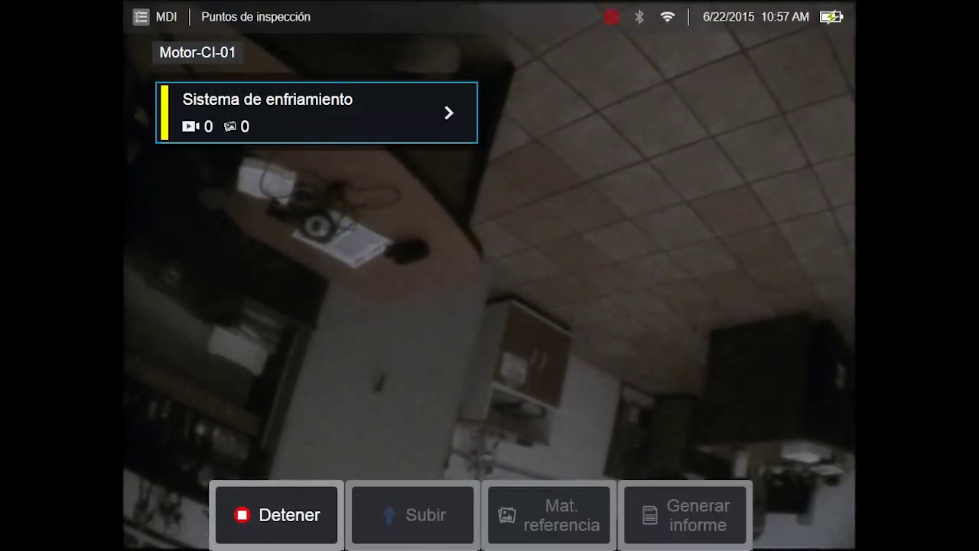
Open the Sistema de enfriamiento inspection points and start the live view for Ducto1
{"action": "key", "text": "Return"}
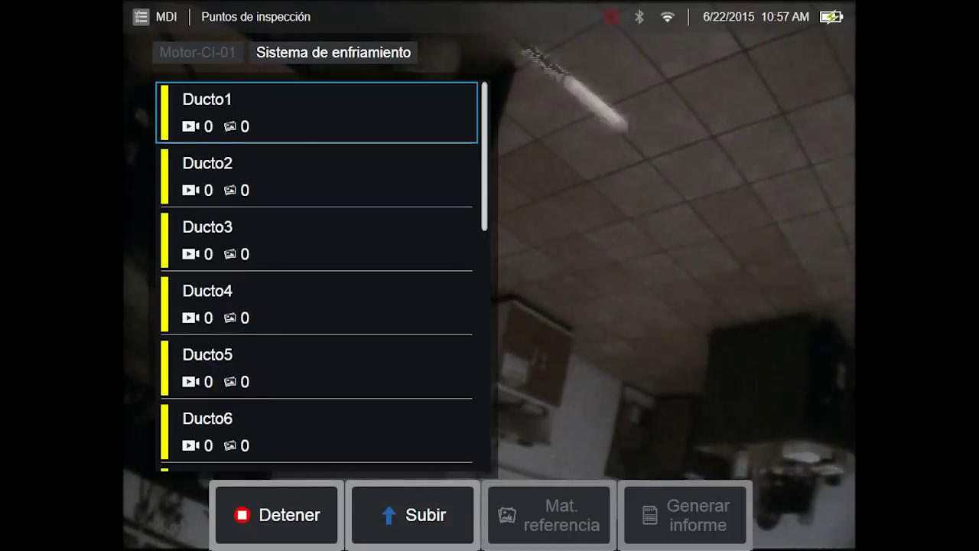
{"action": "key", "text": "BackSpace"}
{"action": "key", "text": "Return"}
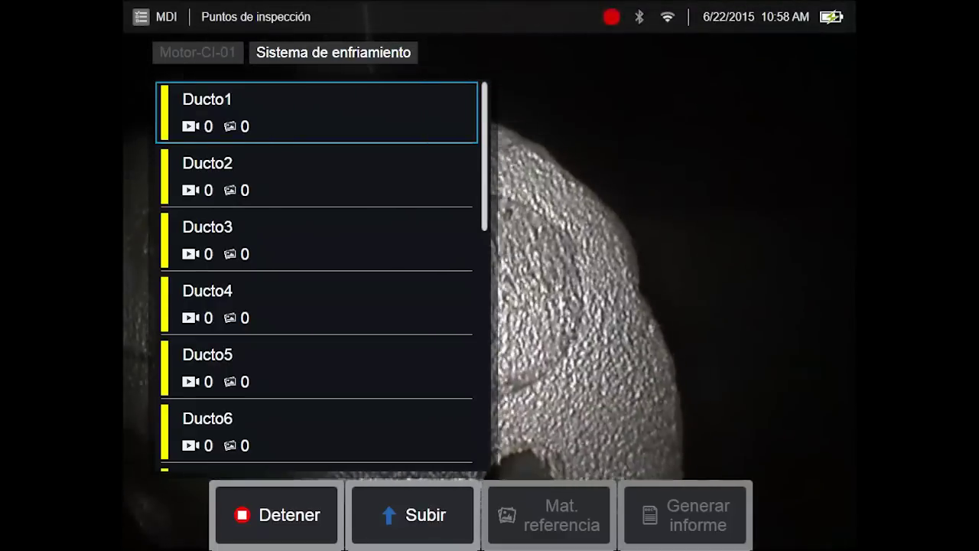
{"action": "left_click", "coordinate": [316, 176]}
{"action": "left_click", "coordinate": [316, 112]}
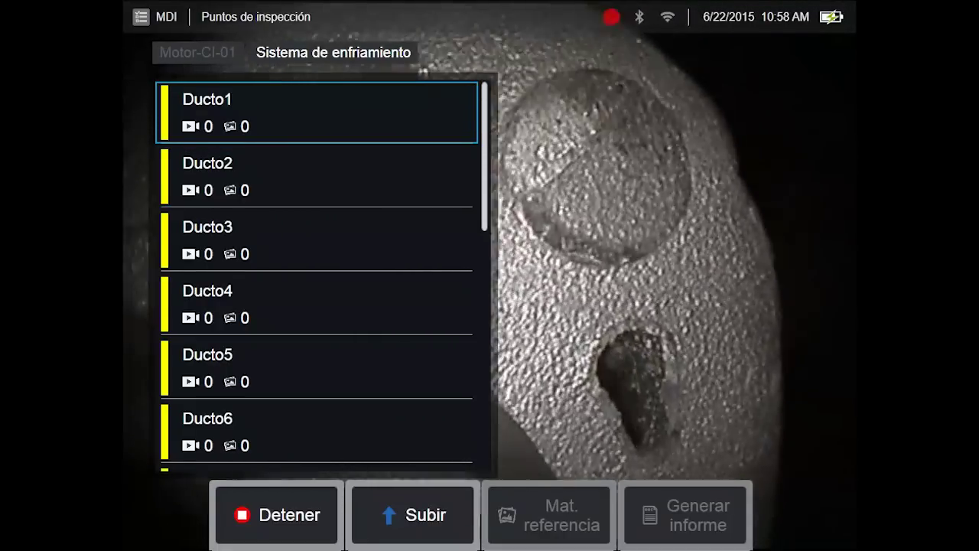
{"action": "key", "text": "Return"}
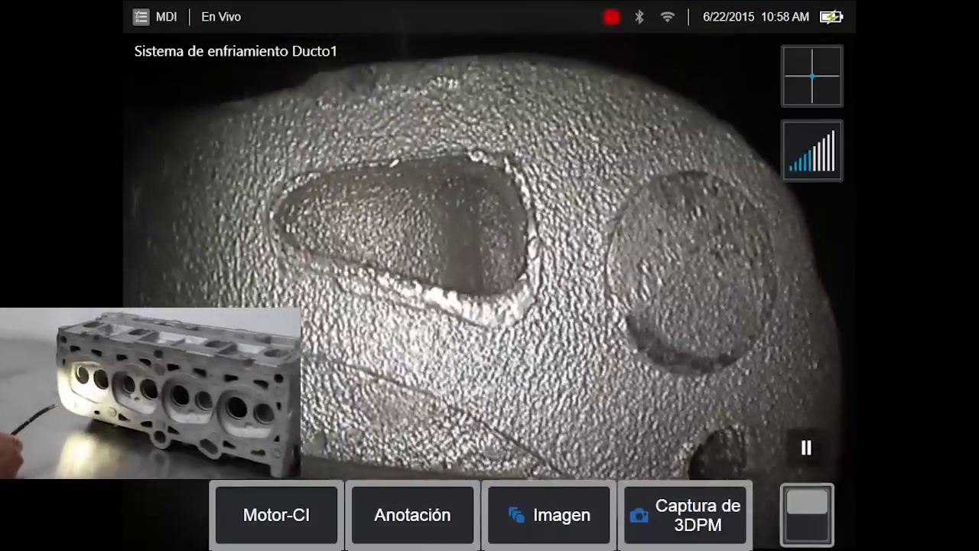